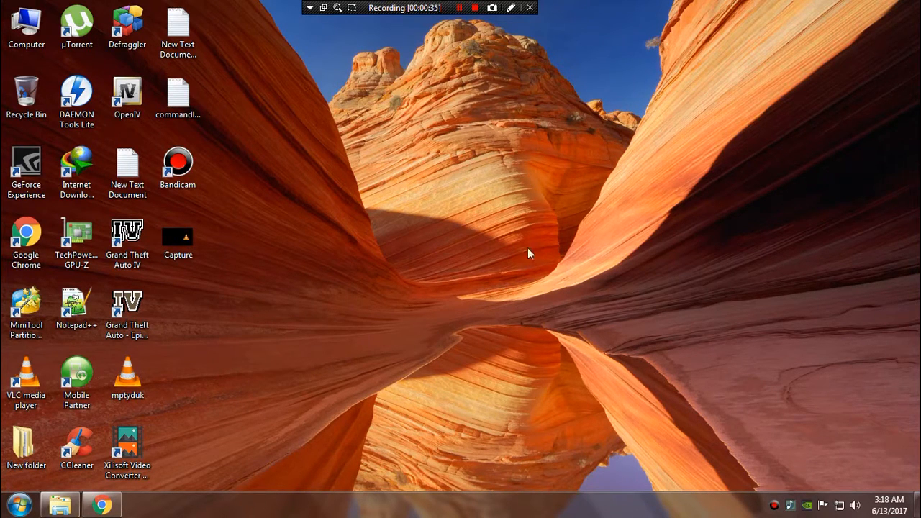
right_click(368, 163)
left_click(421, 201)
right_click(322, 111)
left_click(341, 146)
Set the computer's visual effects to Adjust for best performance in Performance Options, apply the change, and close the system windows.
right_click(38, 41)
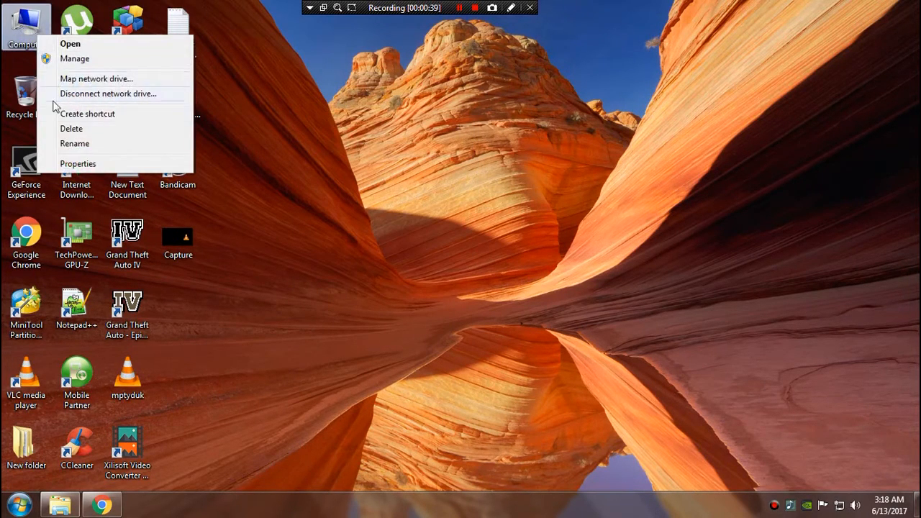
left_click(58, 163)
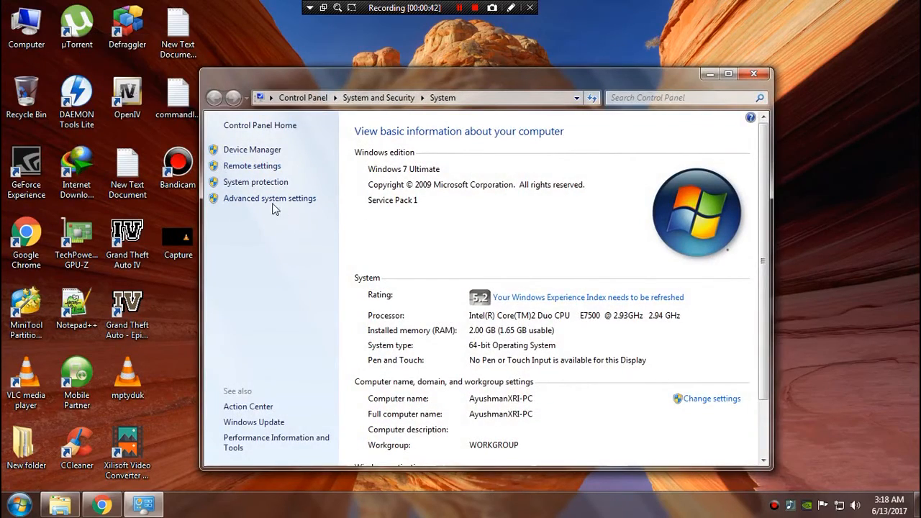
left_click(272, 203)
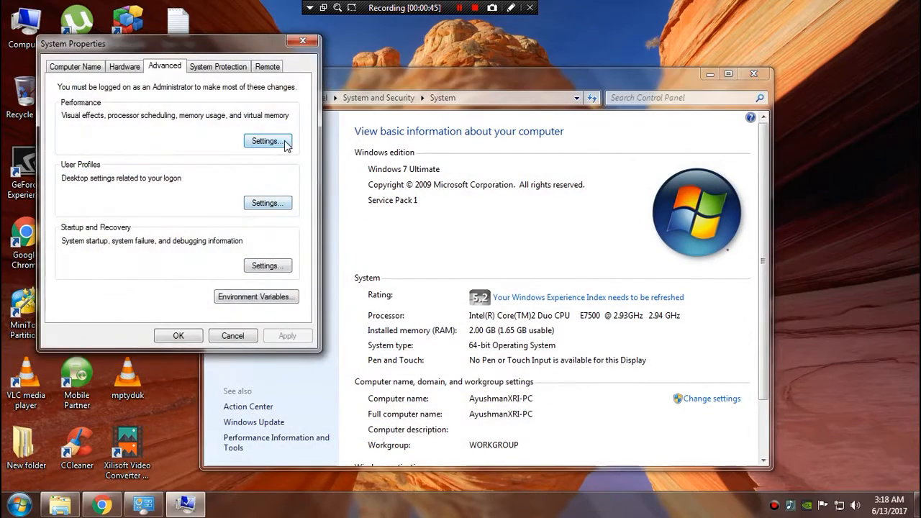
left_click(284, 143)
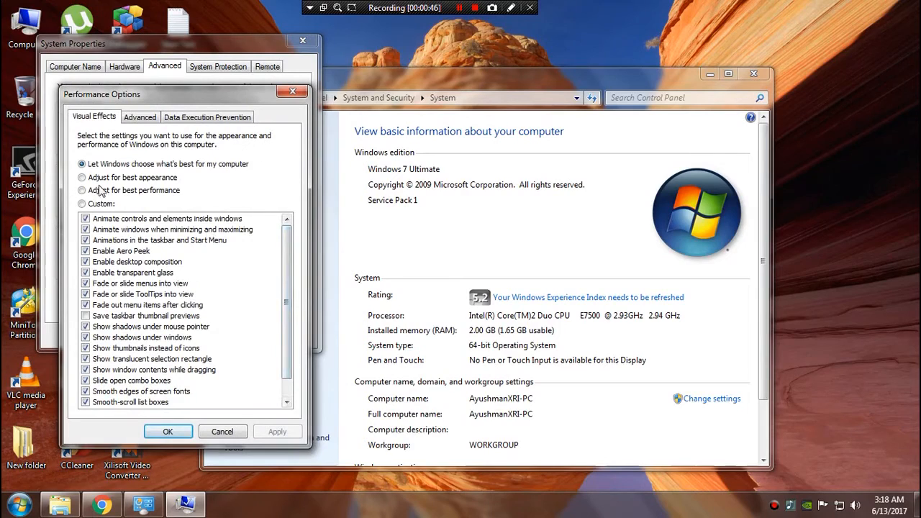
left_click(99, 191)
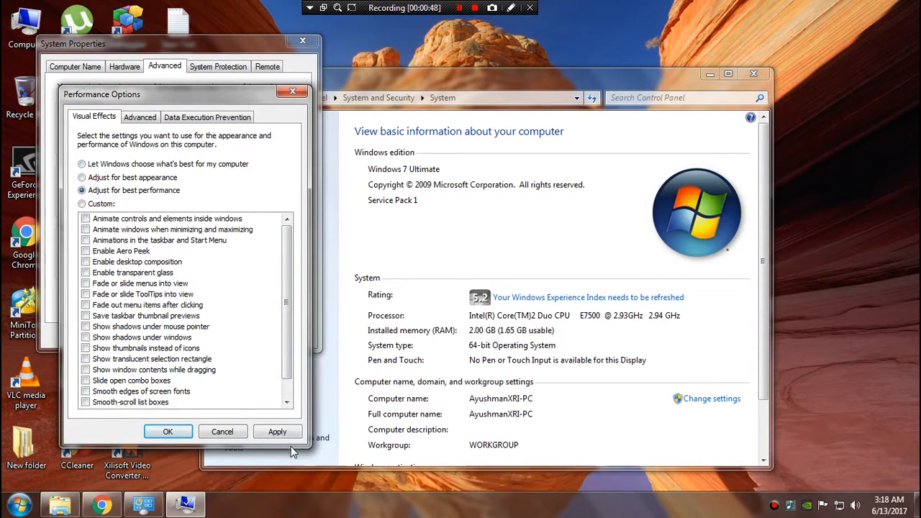
left_click(279, 433)
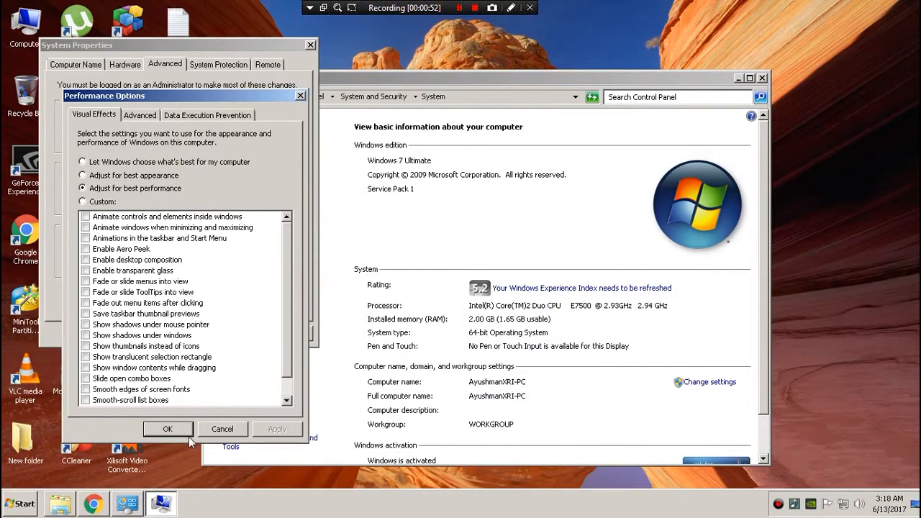
left_click(182, 433)
left_click(179, 331)
left_click(210, 79)
left_click(210, 79)
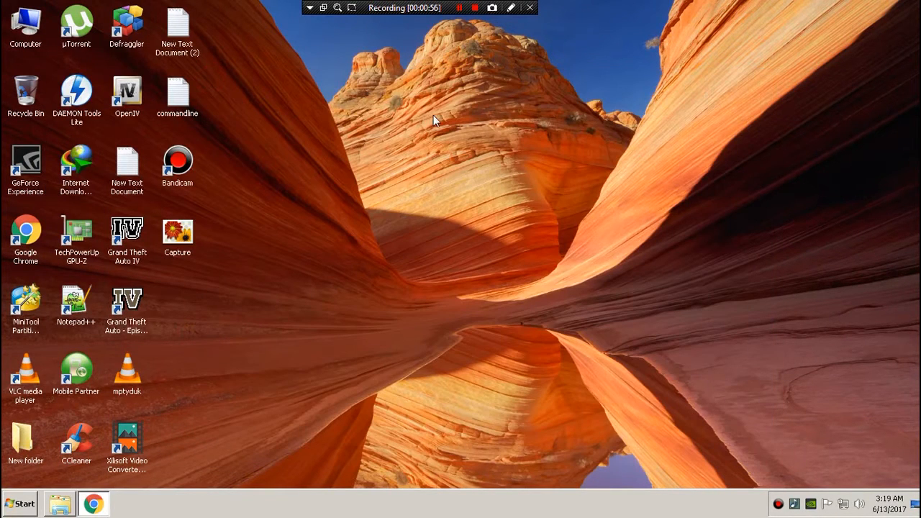
Change the desktop background to the solid pale yellow color, save the change, and close the personalization window.
right_click(473, 105)
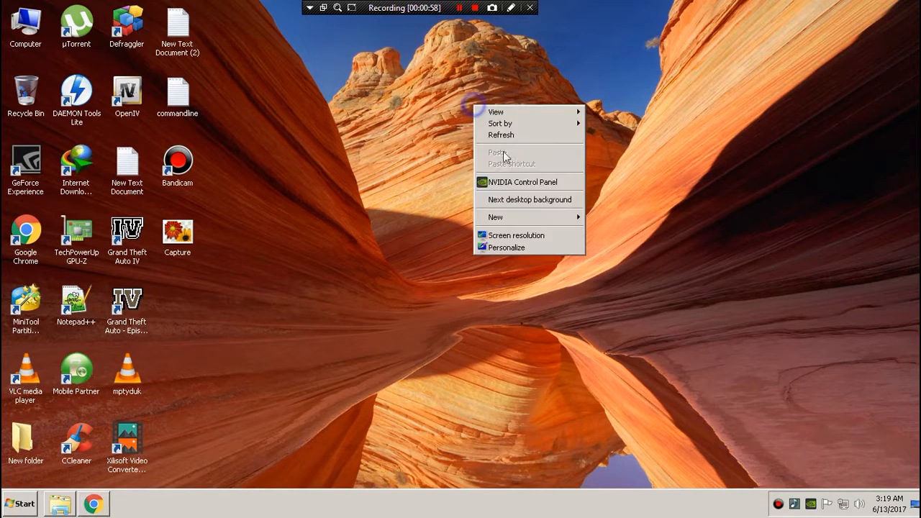
left_click(523, 246)
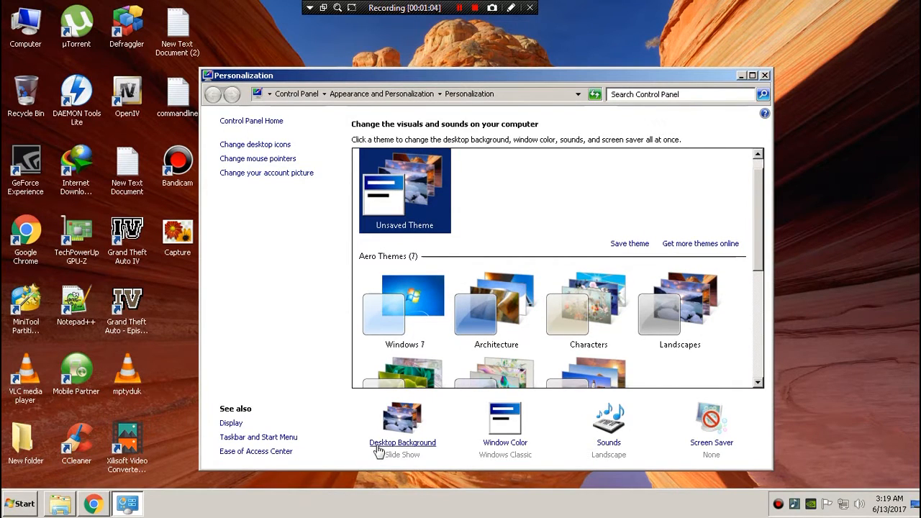
right_click(775, 14)
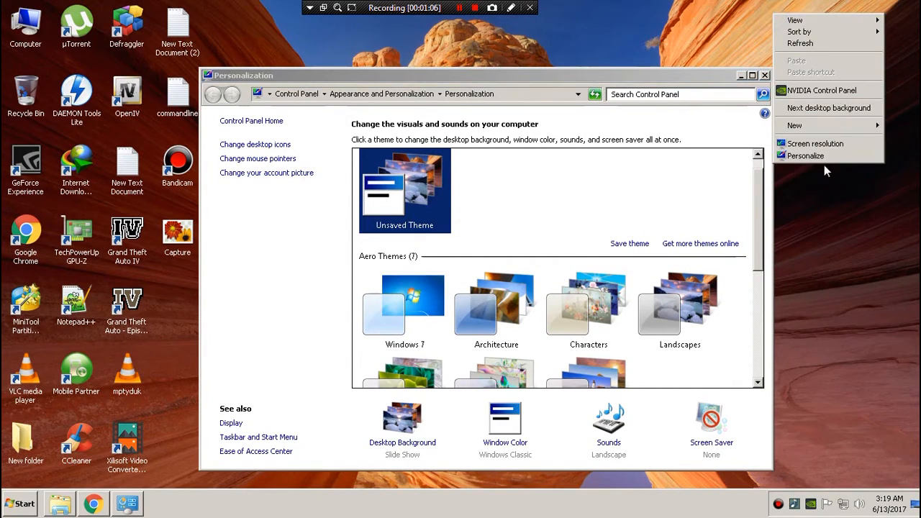
left_click(414, 442)
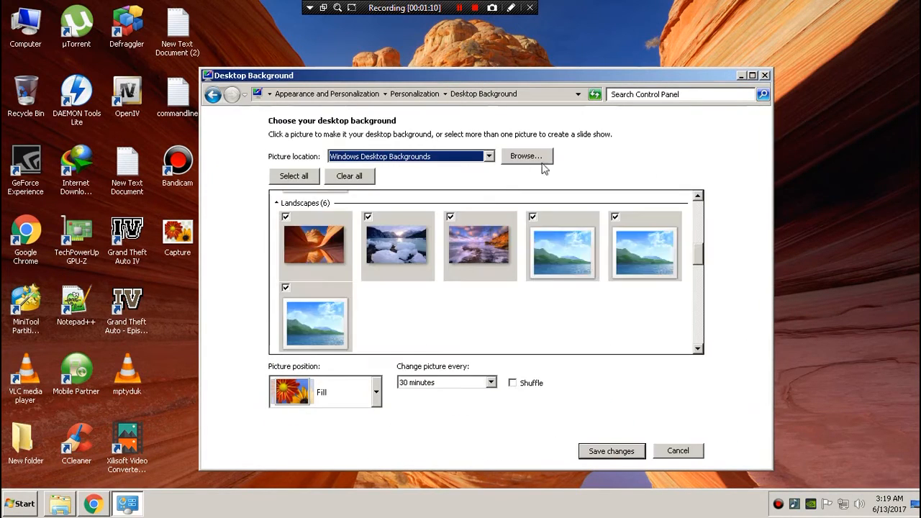
left_click(453, 156)
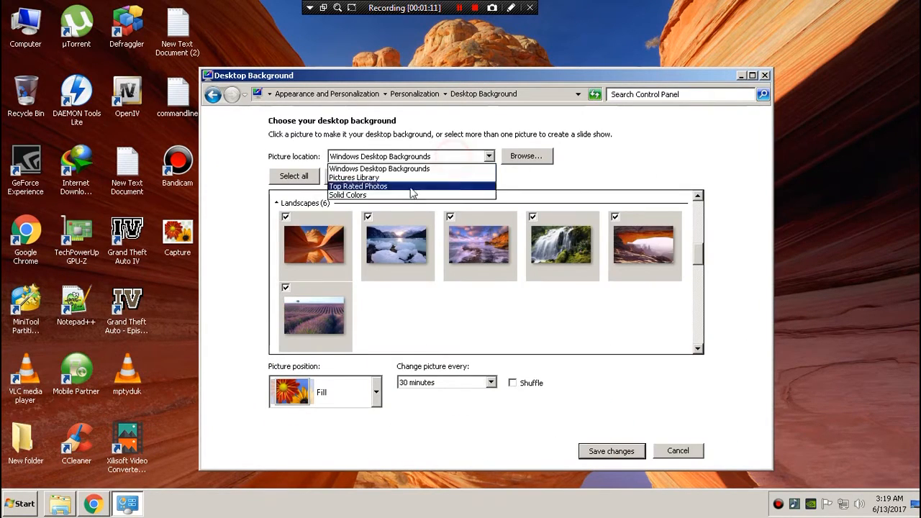
left_click(342, 195)
scroll(694, 234, "down", 3)
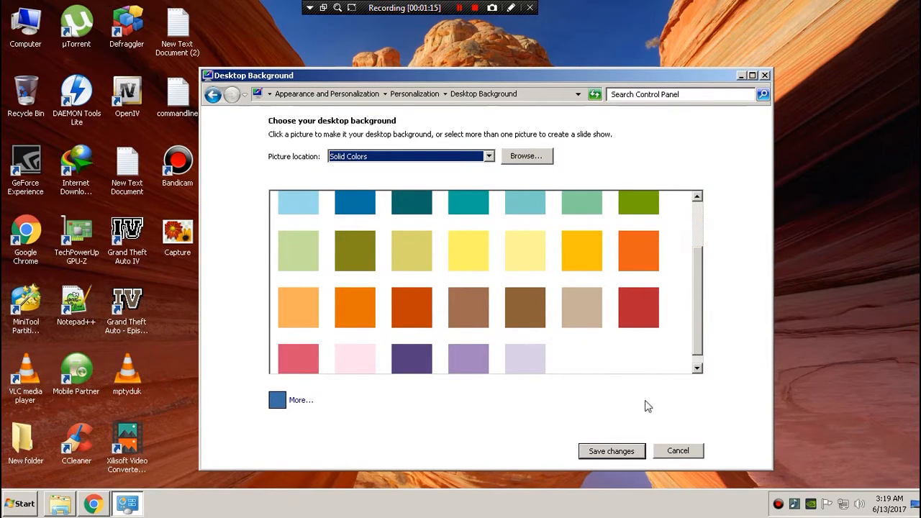
left_click(536, 250)
left_click(611, 451)
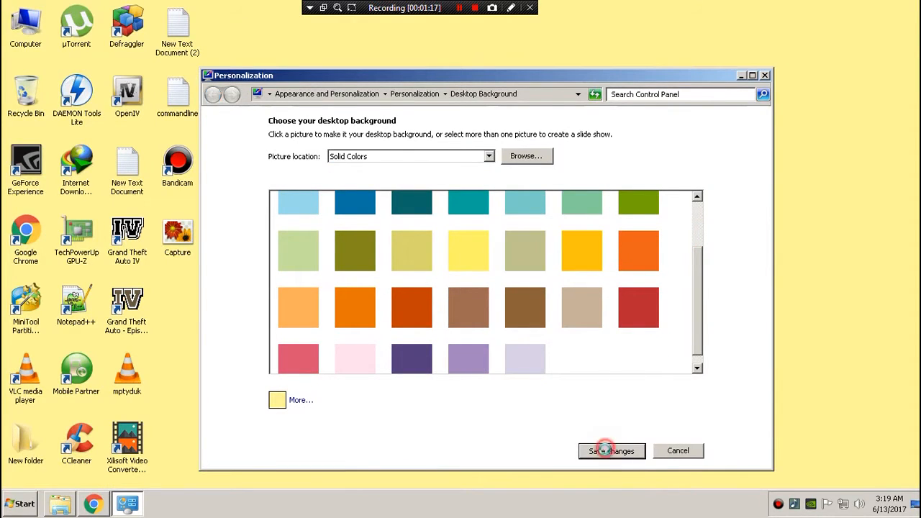
left_click(765, 75)
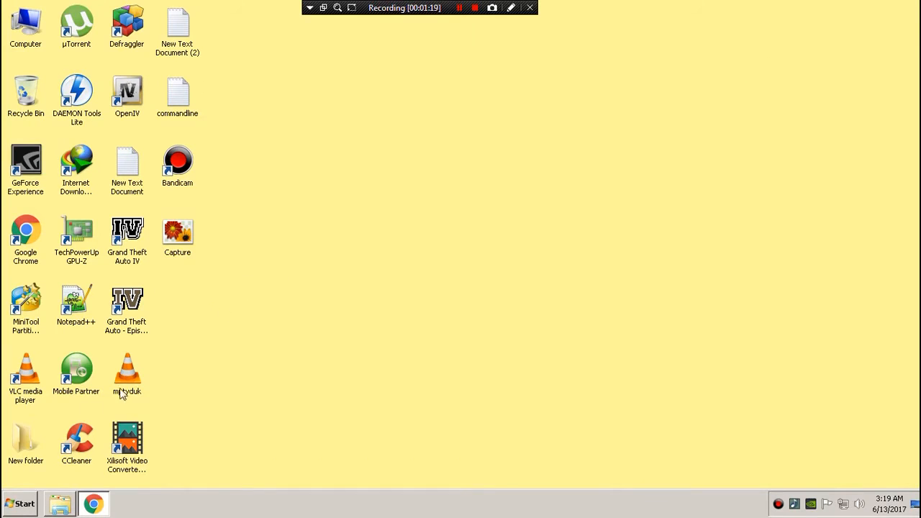
Open the user's temporary files folder by running %TEMP%.
left_click(23, 501)
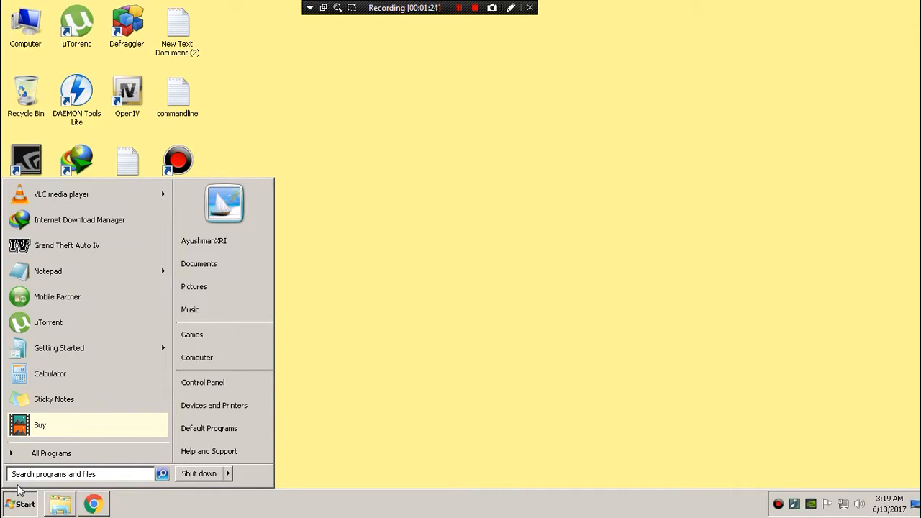
type("%")
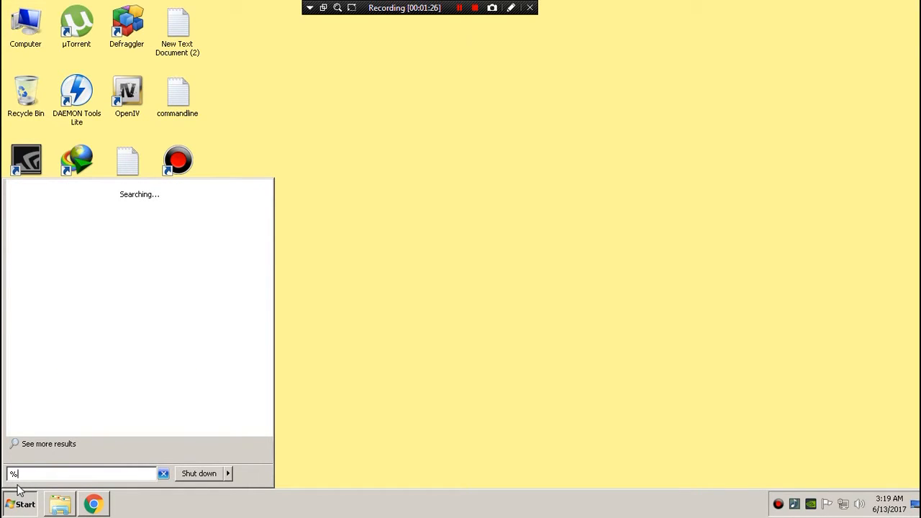
type("TEM")
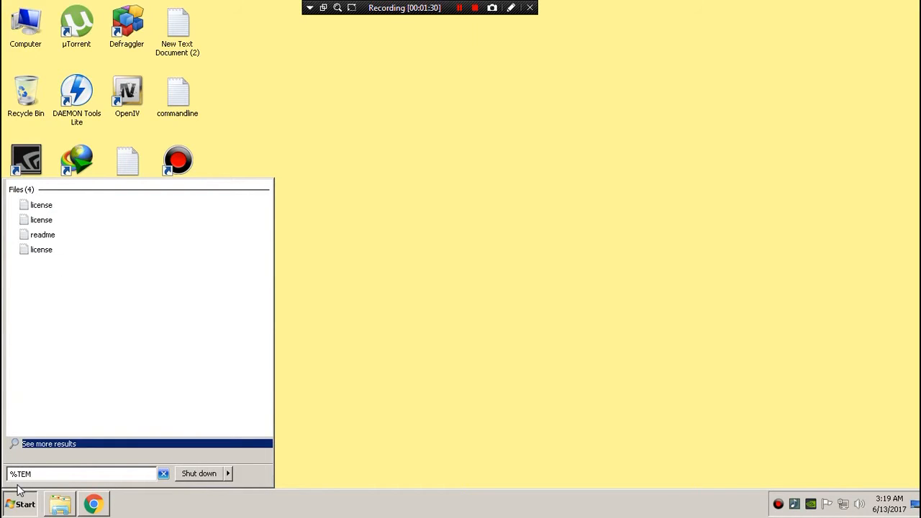
type("P%")
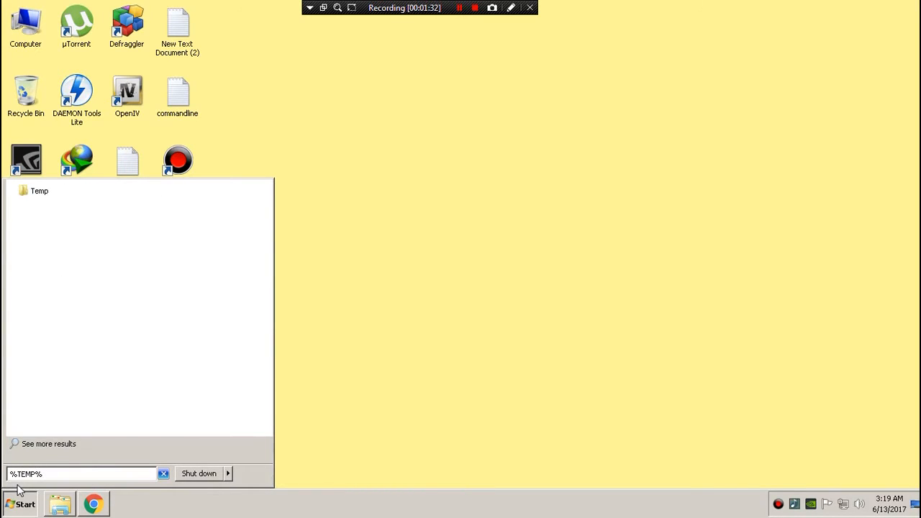
key("Return")
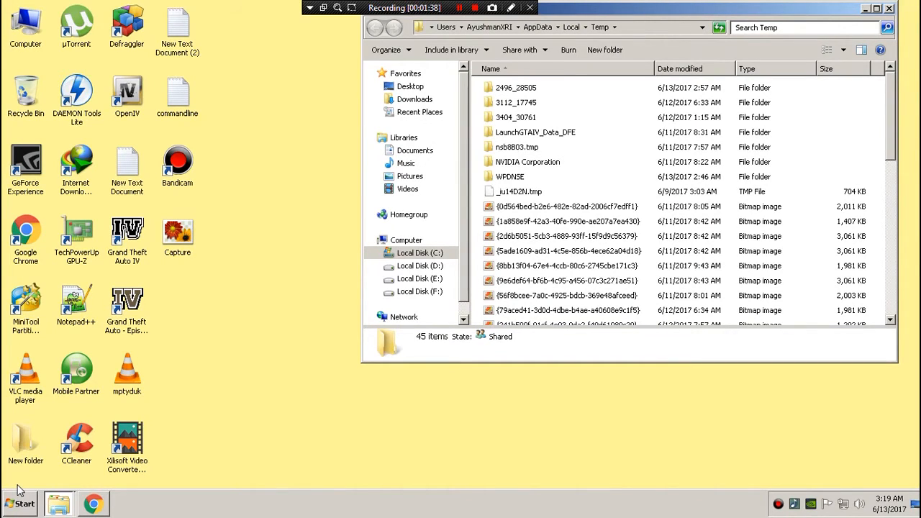
Delete all items in the Temp folder, skipping the FXSAPIDebugLogFile that is in use.
key("ctrl+a")
key("Delete")
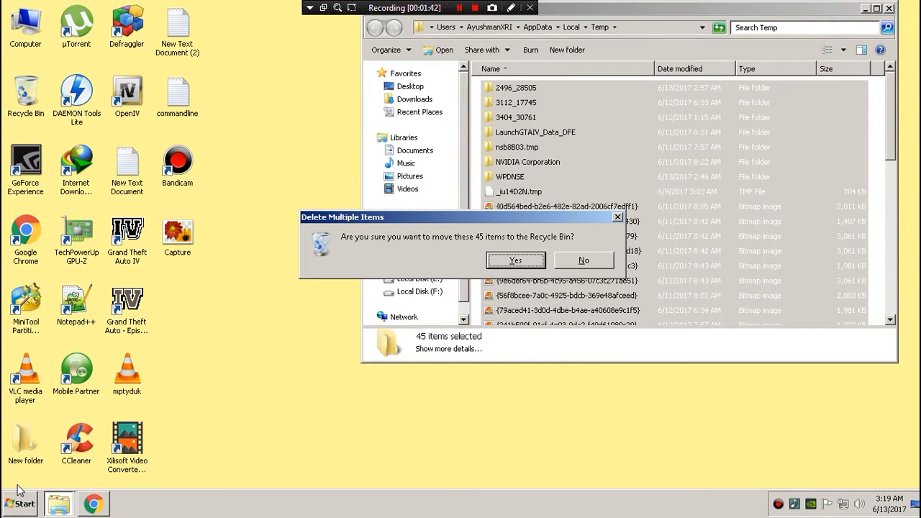
key("Return")
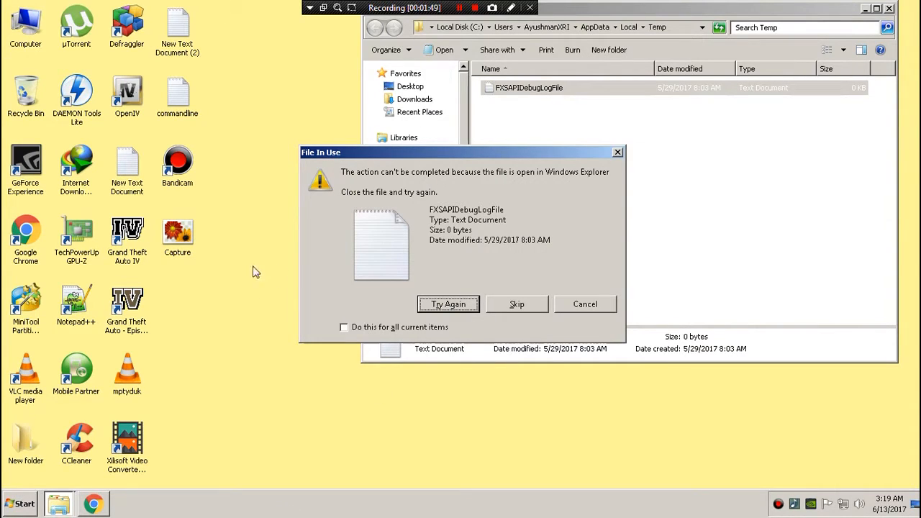
left_click(516, 303)
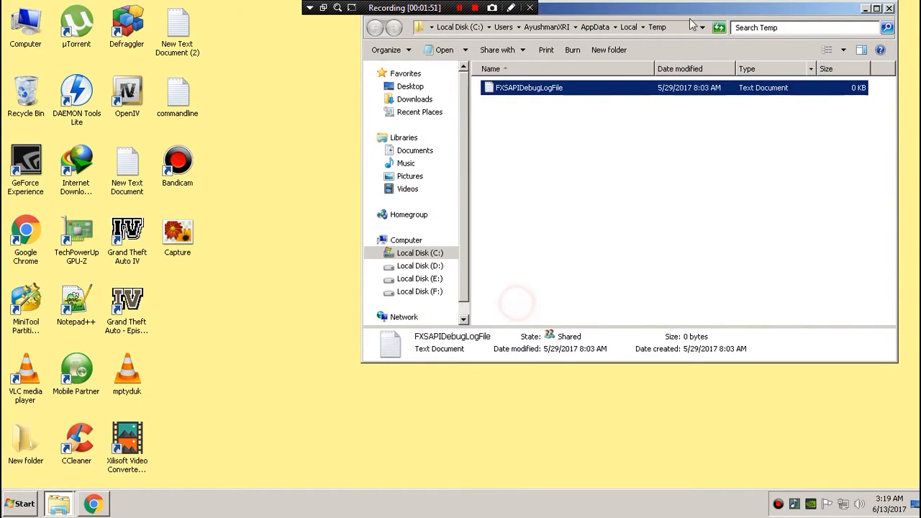
Empty the Recycle Bin permanently and close the Temp folder window.
right_click(28, 90)
left_click(32, 112)
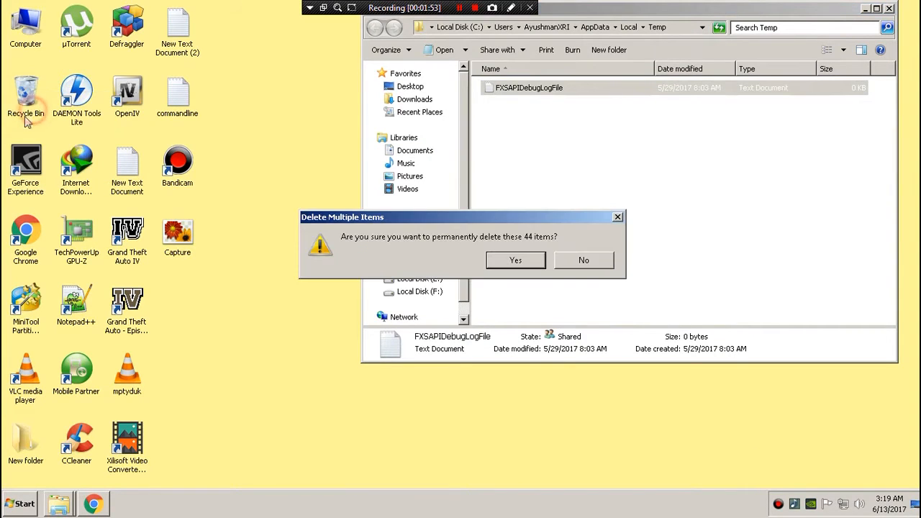
left_click(521, 262)
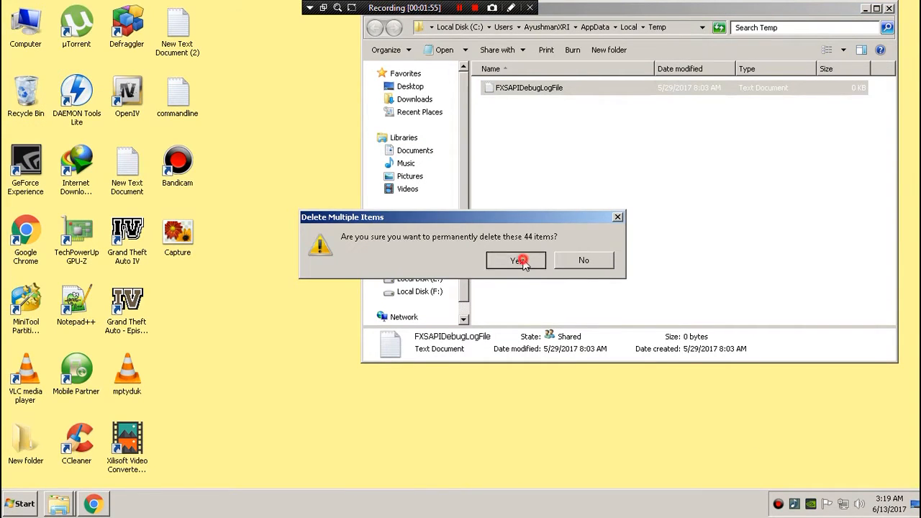
left_click(889, 9)
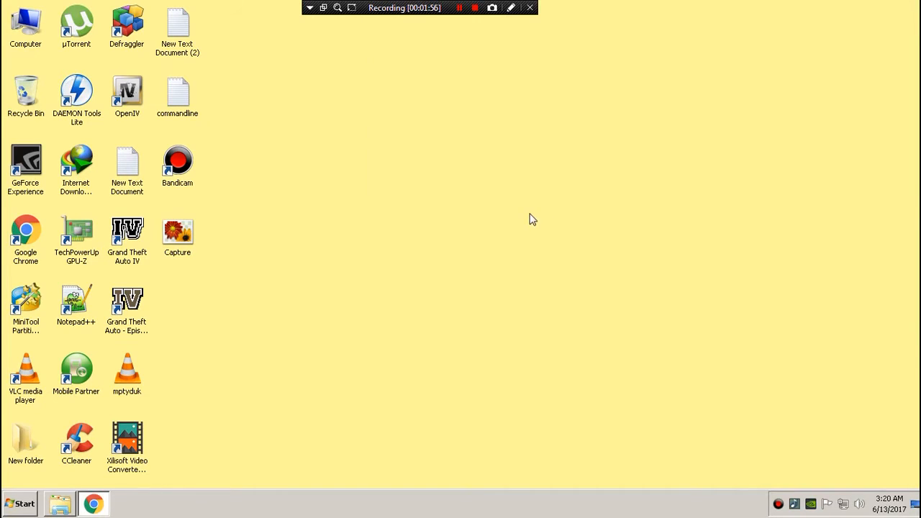
Search the installed programs for "DEFRAg" and open Disk Defragmenter.
left_click(18, 503)
left_click(18, 460)
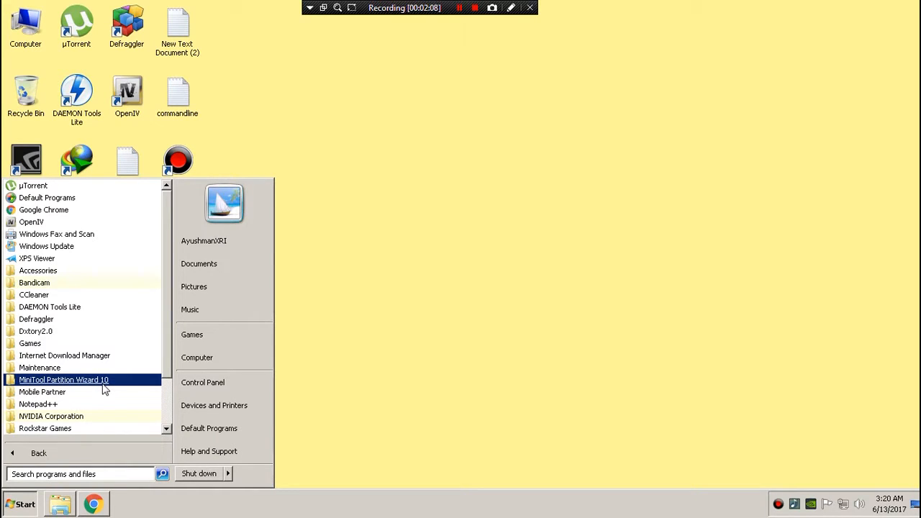
type("DEFRAA")
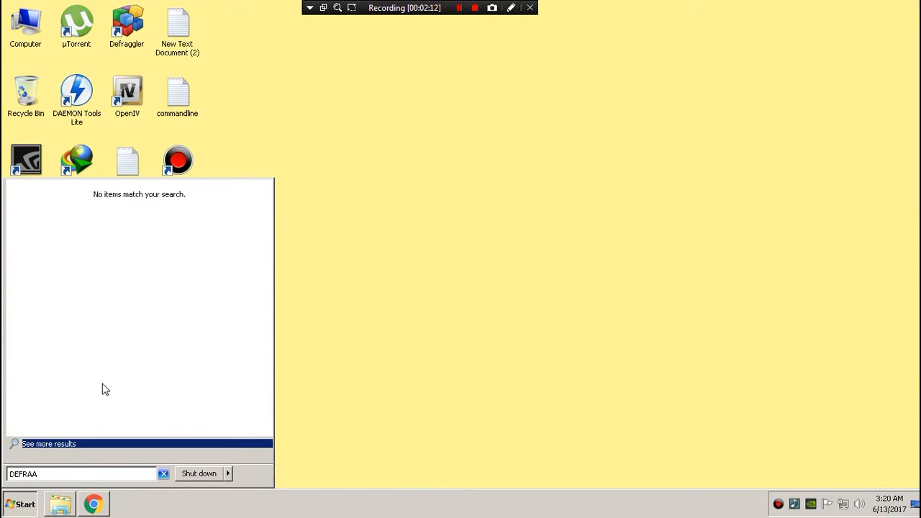
key("BackSpace")
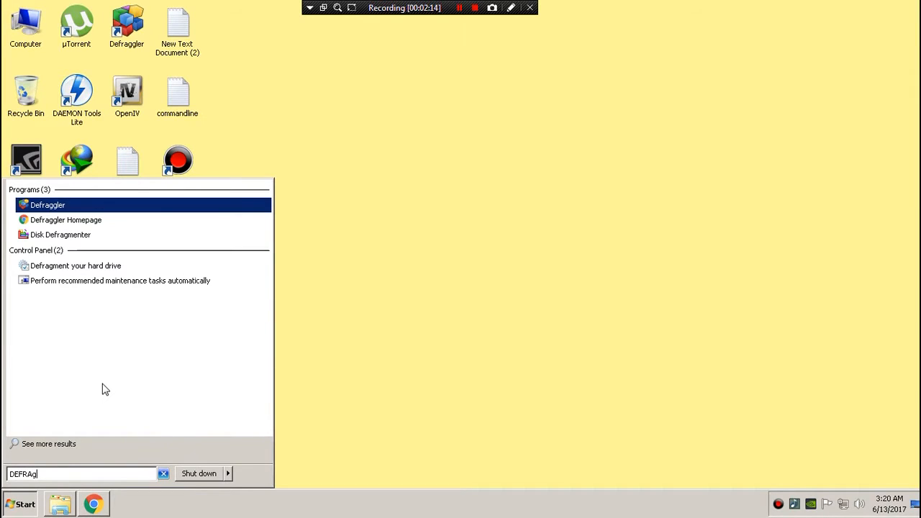
type("g")
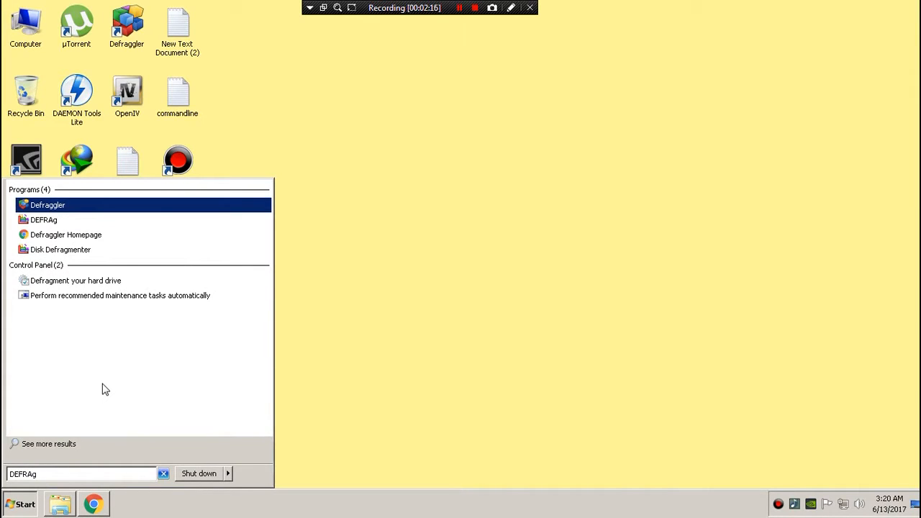
left_click(89, 251)
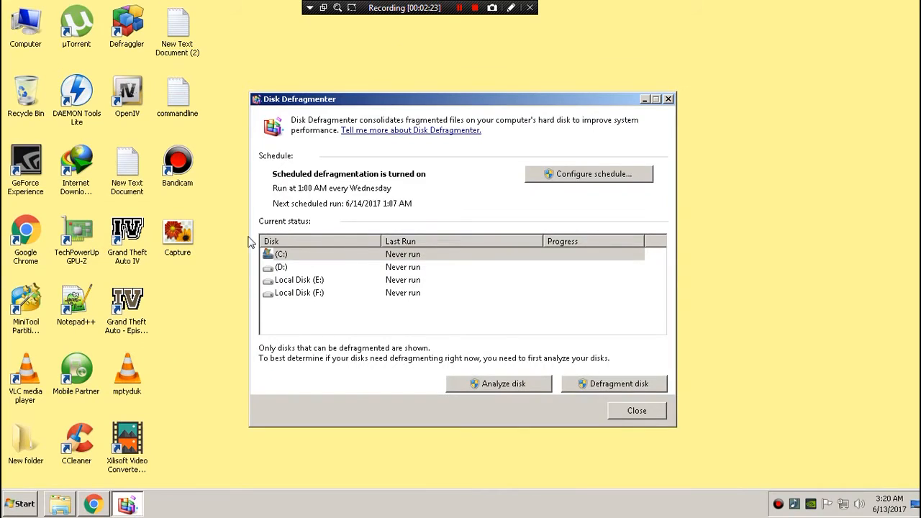
Analyze the C: disk for fragmentation in Disk Defragmenter.
left_click(412, 320)
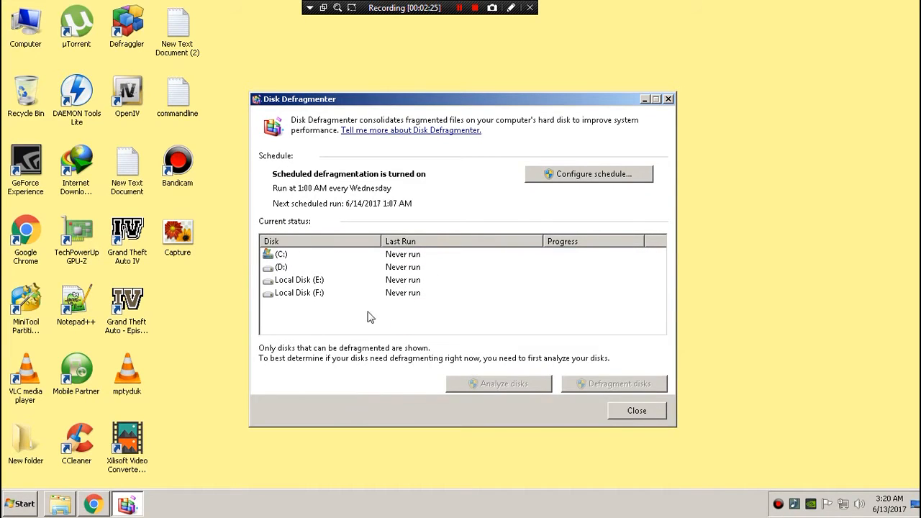
left_click(280, 255)
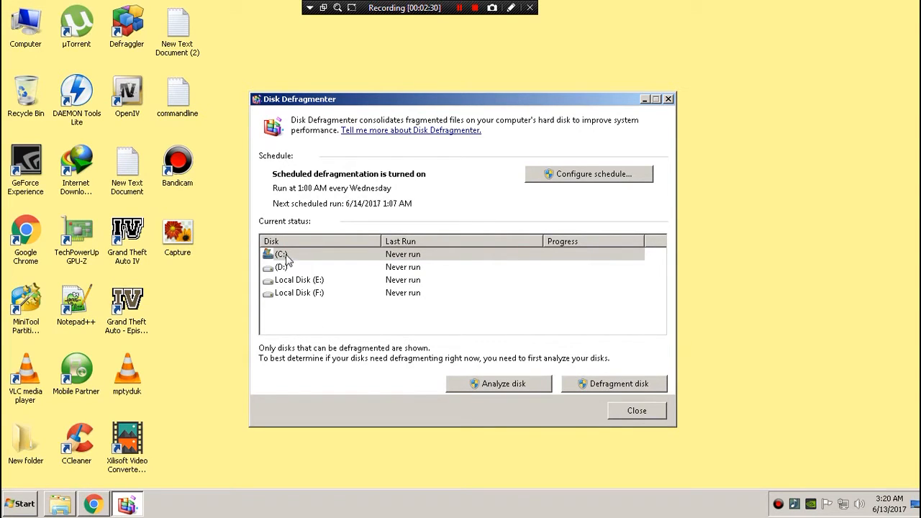
left_click(503, 384)
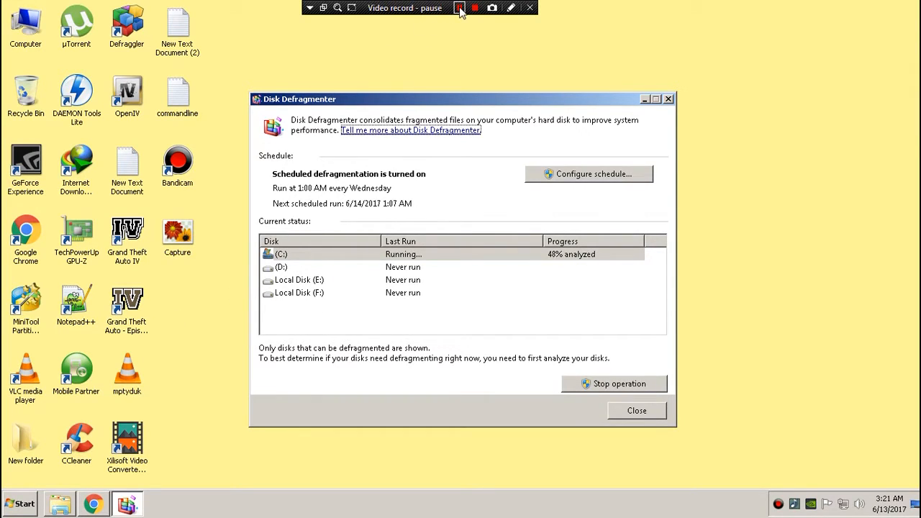
left_click(460, 7)
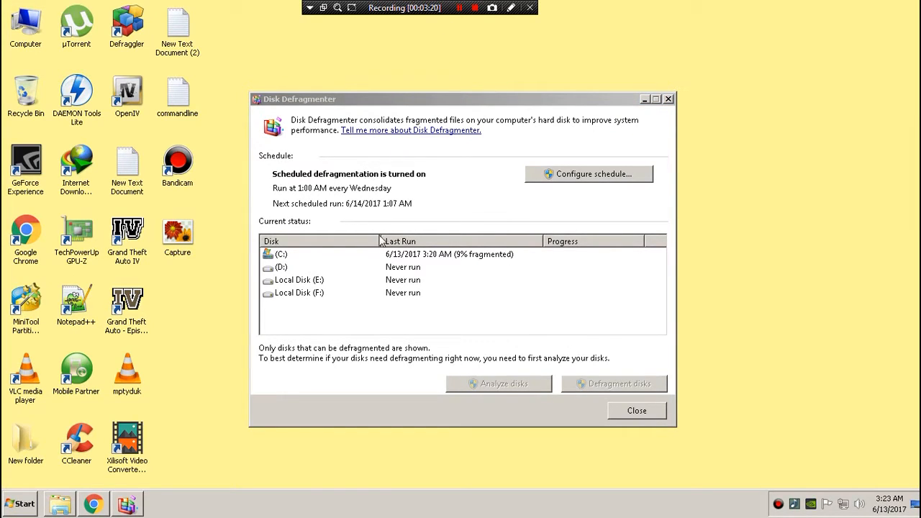
Close Disk Defragmenter and open System Configuration by searching for "msconfig".
left_click(291, 256)
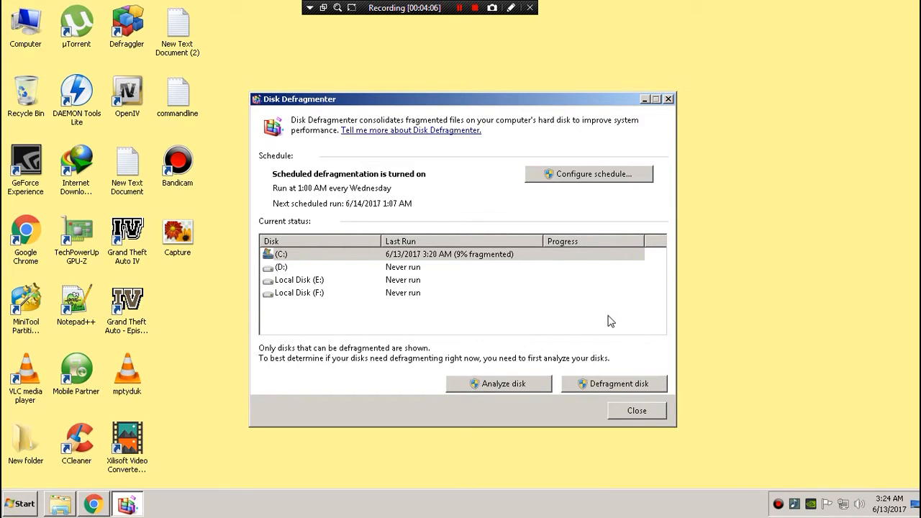
left_click(668, 99)
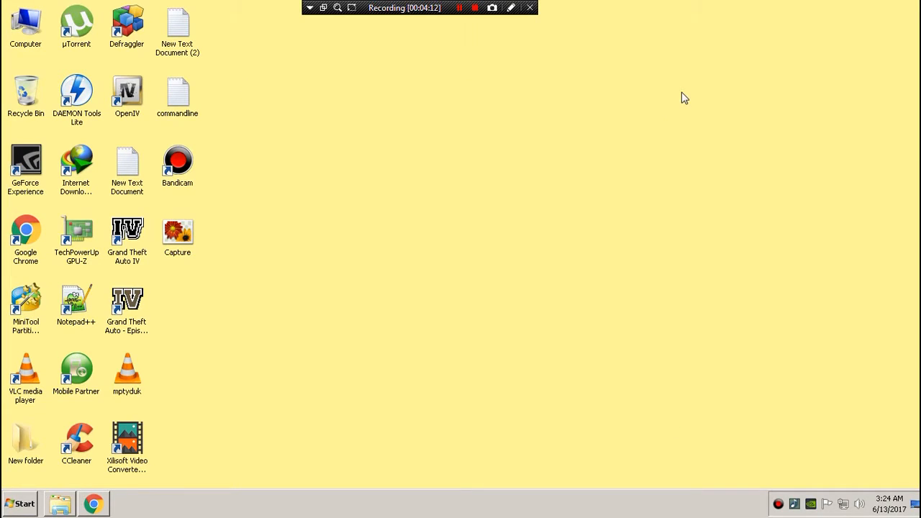
key("super")
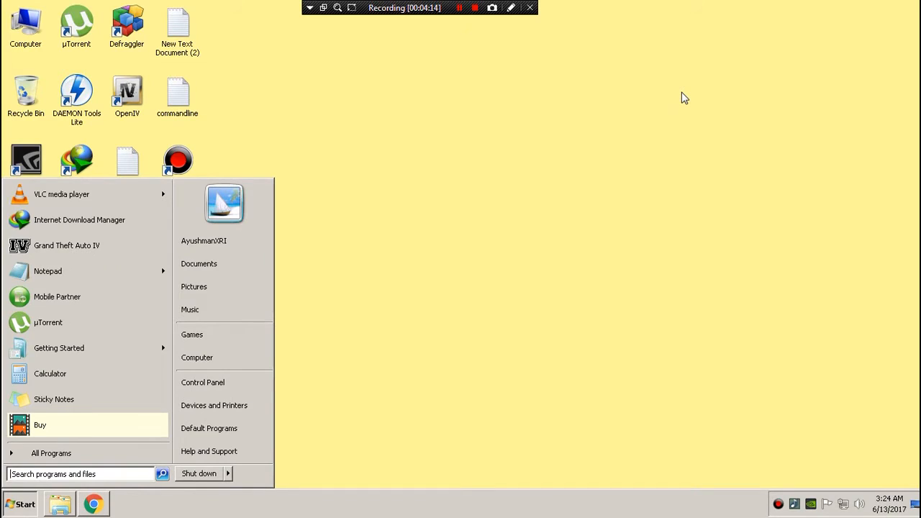
type("ms")
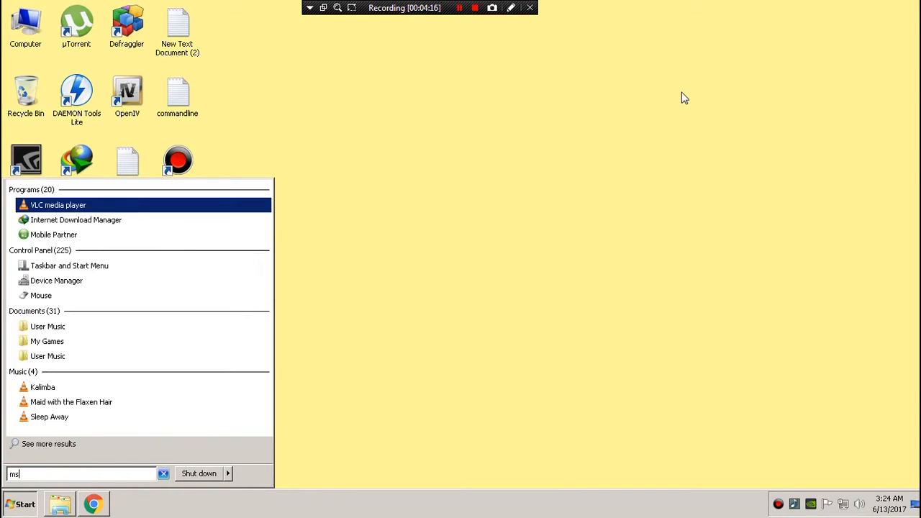
type("config")
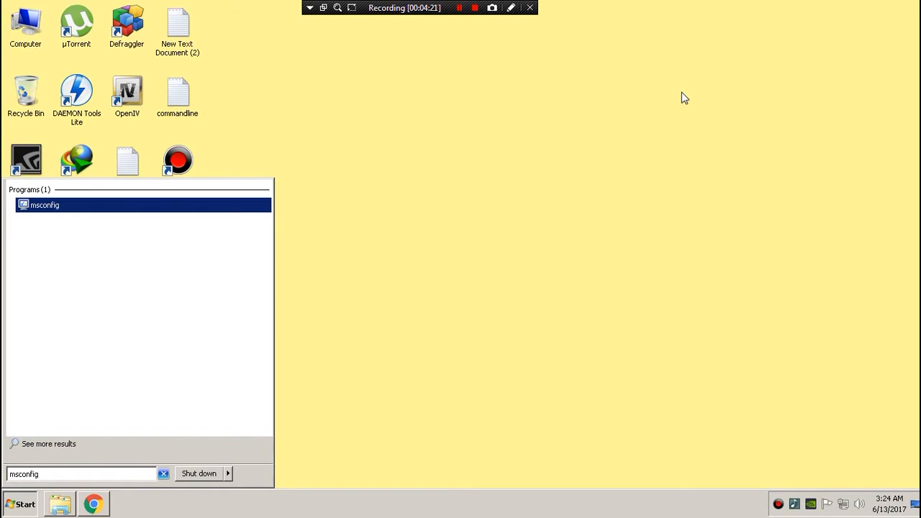
key("Return")
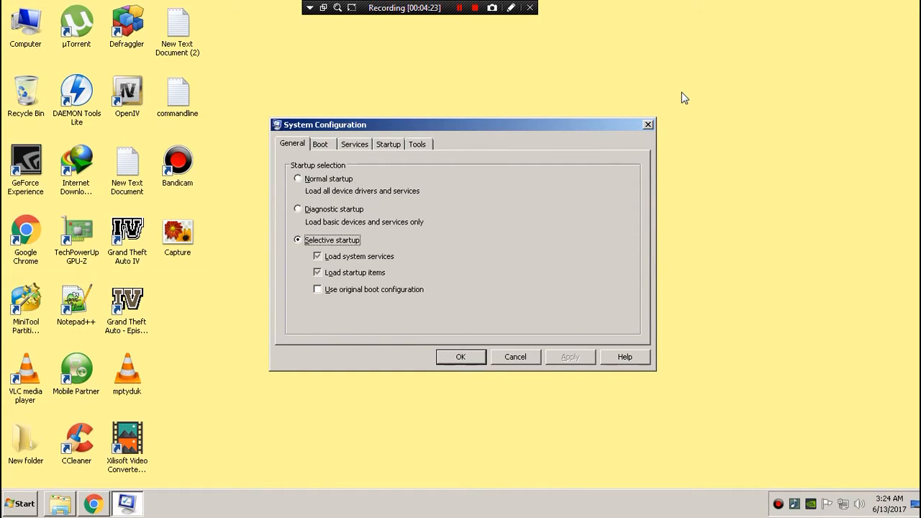
Open the advanced boot options for Windows 7 (C:\Windows) and examine the available choices for the number of processors.
left_click(321, 148)
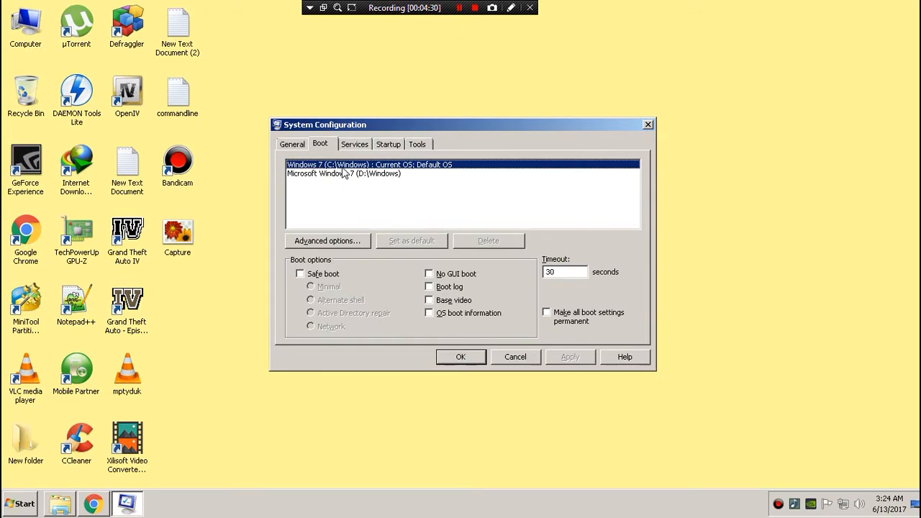
left_click(349, 244)
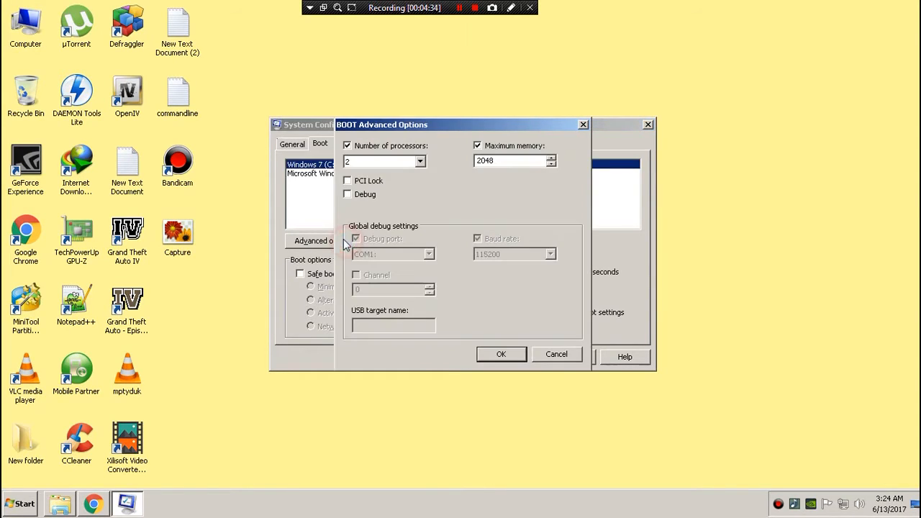
left_click(348, 145)
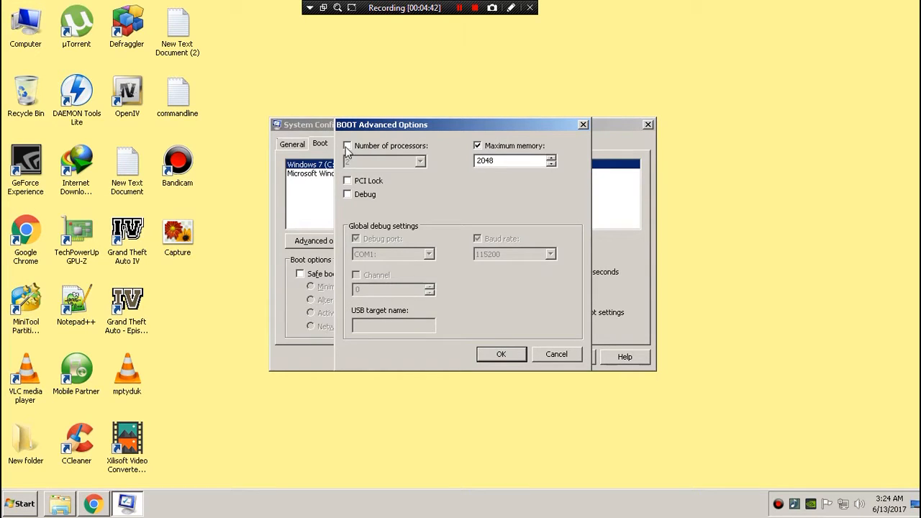
left_click(348, 146)
left_click(371, 164)
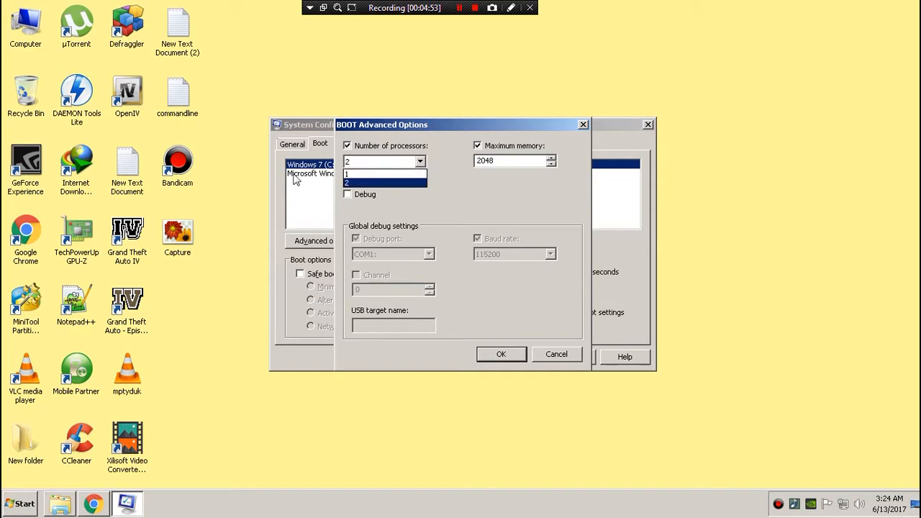
left_click(419, 162)
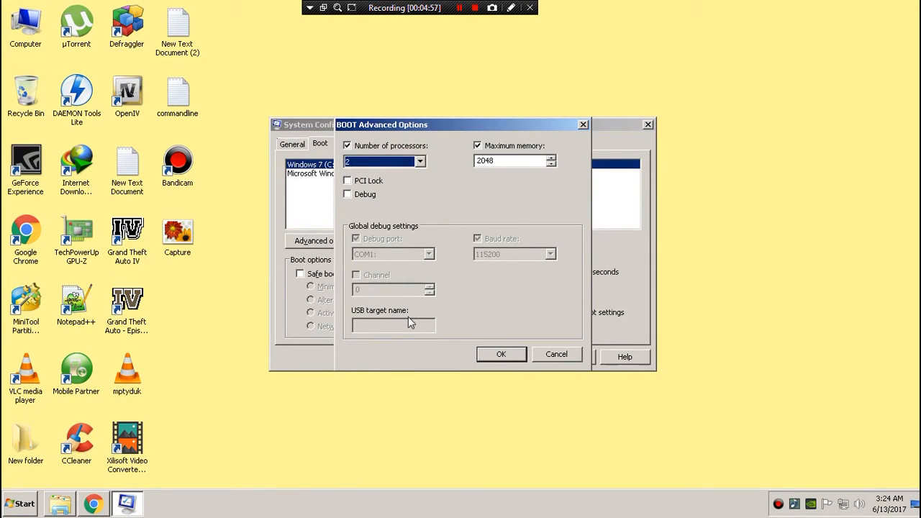
left_click(375, 163)
left_click(376, 162)
left_click(374, 163)
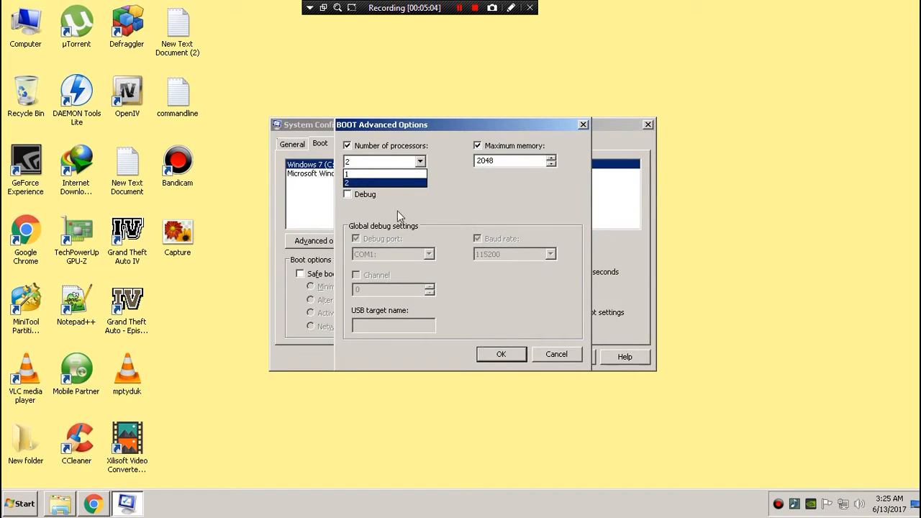
left_click(487, 208)
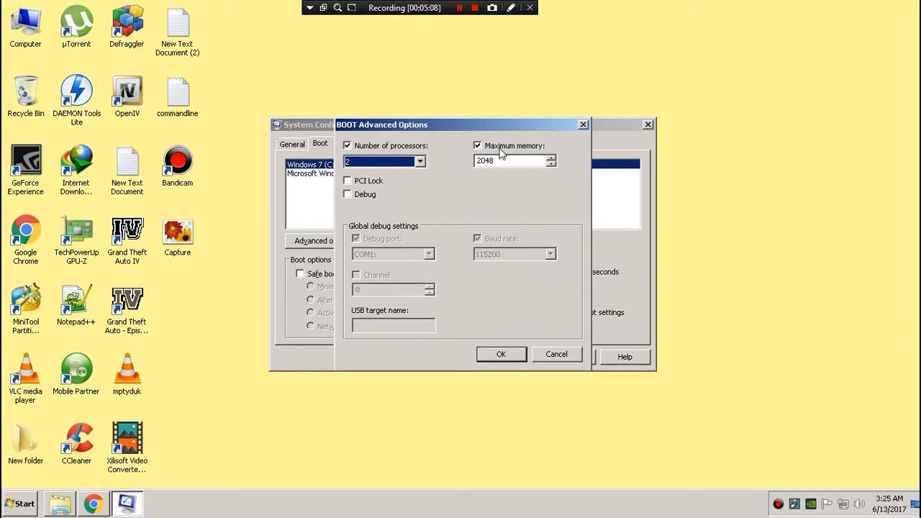
Turn the maximum memory option off and on again, and close the advanced boot options without saving.
left_click(498, 147)
left_click(497, 147)
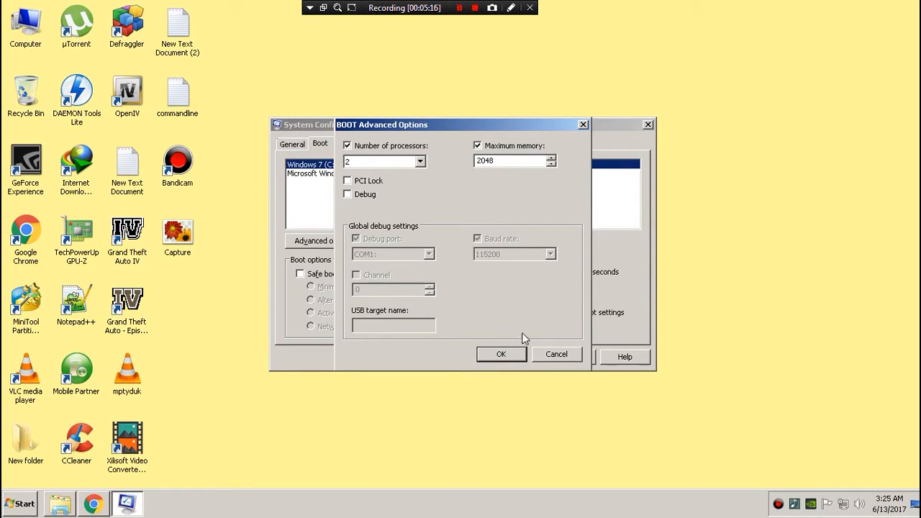
left_click(583, 125)
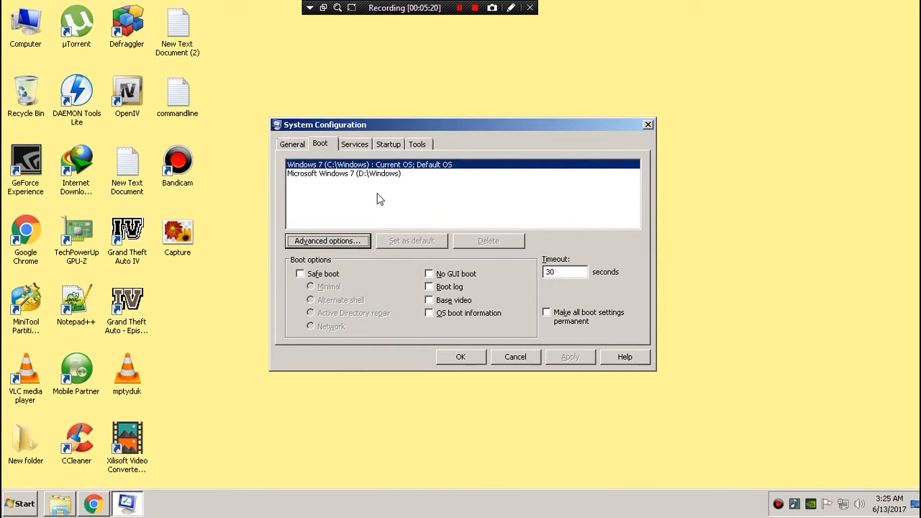
Hide all Microsoft services in System Configuration to review the remaining services.
left_click(353, 144)
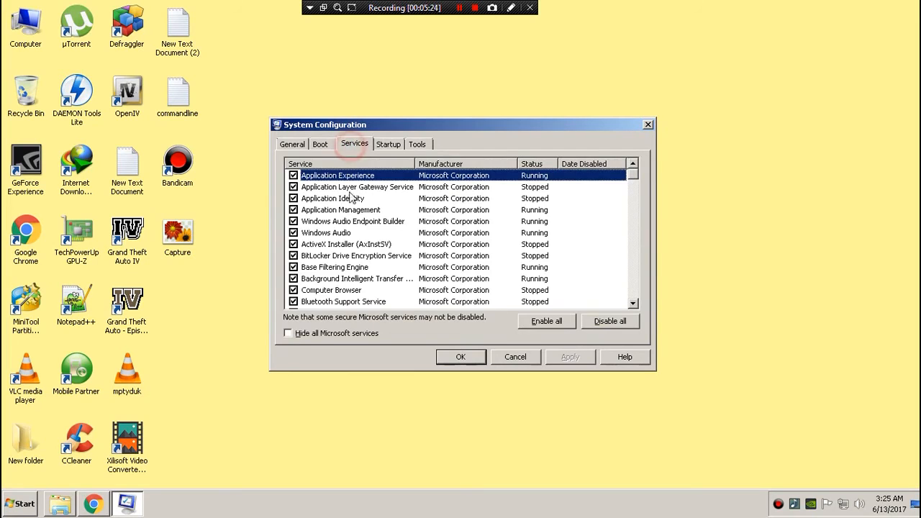
left_click(289, 333)
left_click_drag(373, 274, 367, 516)
Uncheck the CCleaner, DAEMON Tools and EasyHideIP items in the startup list.
left_click(389, 145)
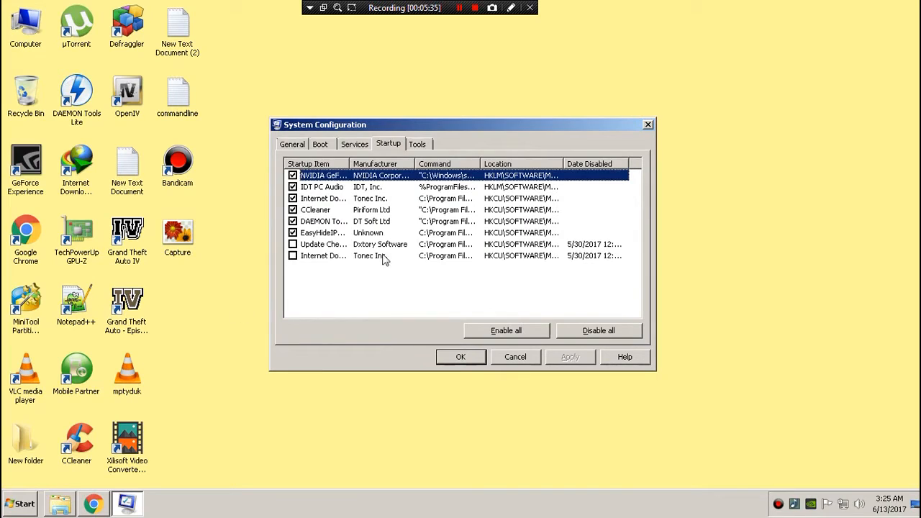
left_click(331, 275)
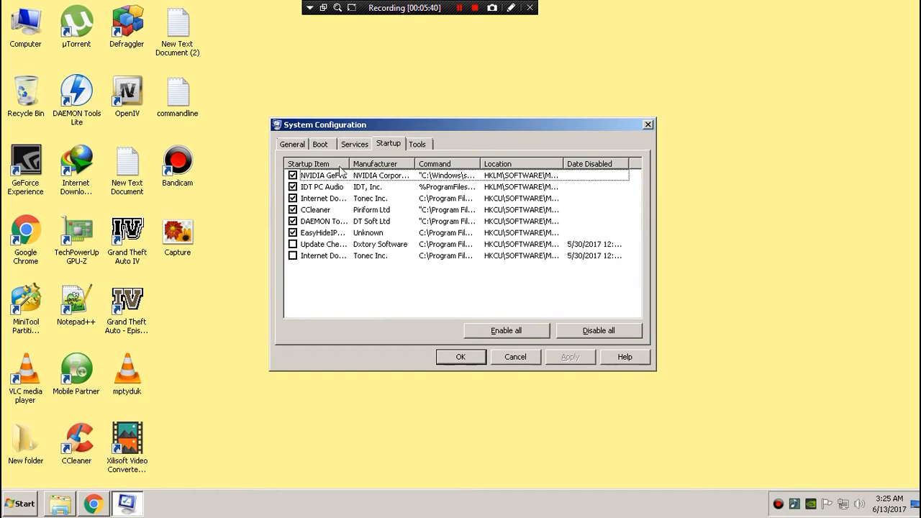
left_click_drag(359, 272, 293, 217)
left_click(293, 210)
left_click(292, 221)
left_click(292, 233)
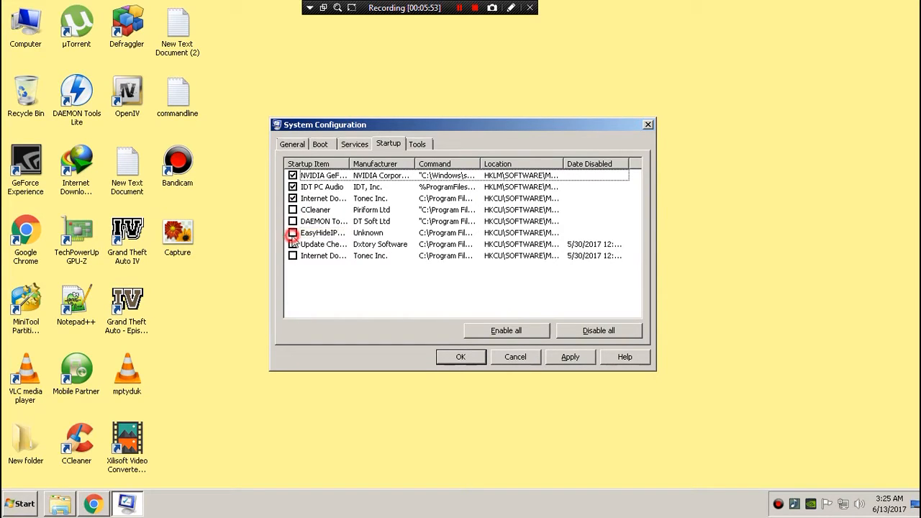
Try the default User Account Control level, return it to Never notify, and dismiss both the UAC settings and System Configuration without saving.
left_click(419, 144)
left_click(382, 187)
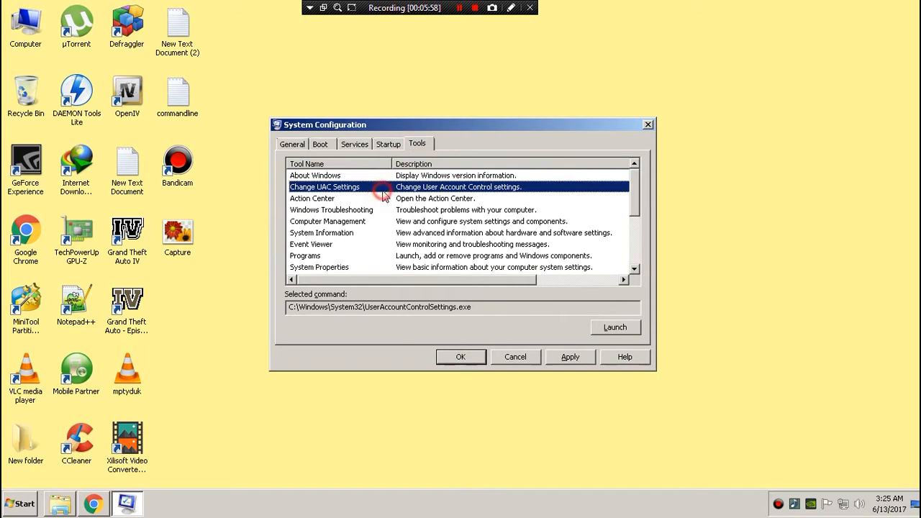
left_click(611, 327)
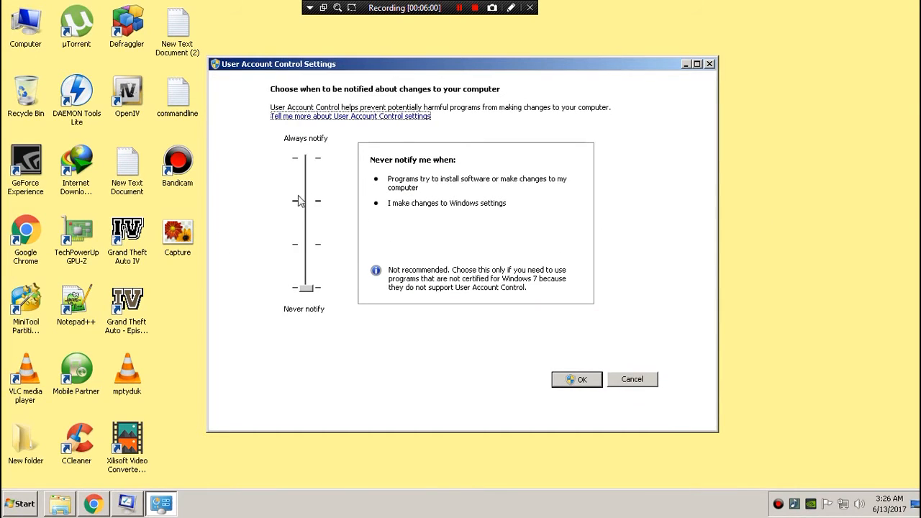
left_click_drag(305, 288, 295, 196)
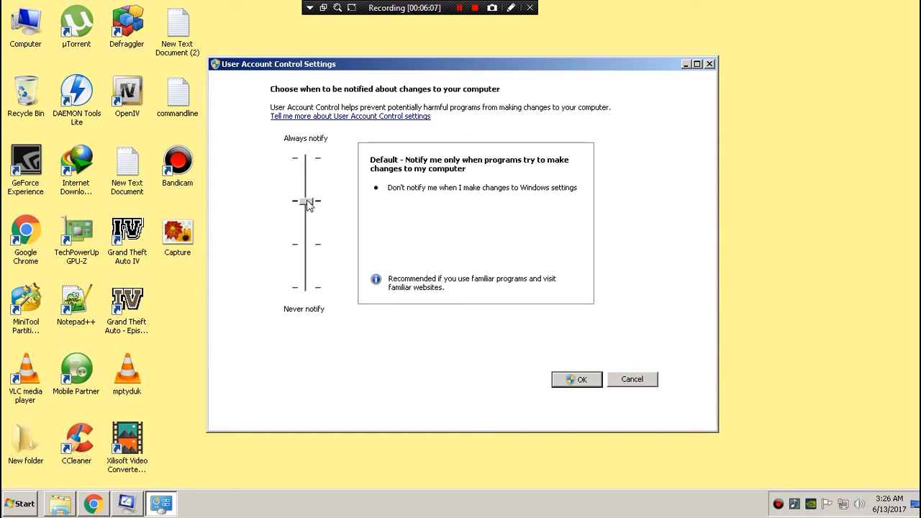
left_click_drag(307, 204, 301, 338)
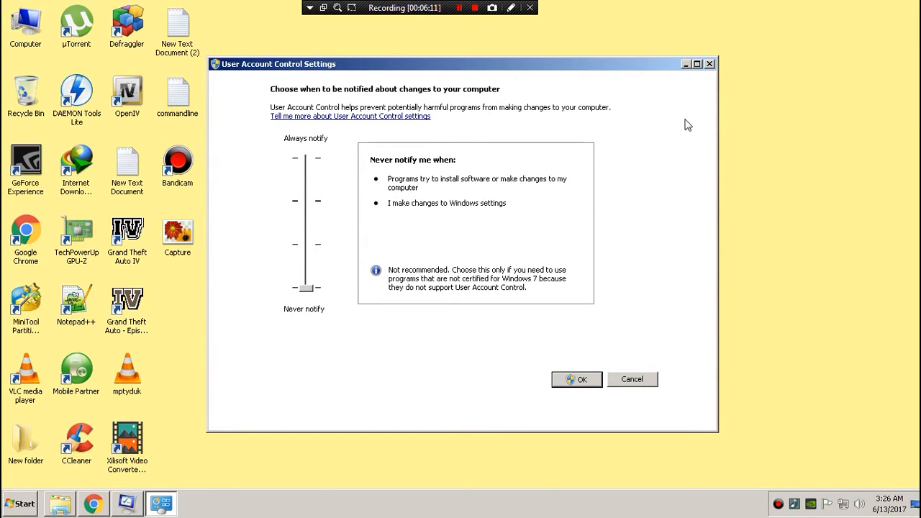
left_click(708, 64)
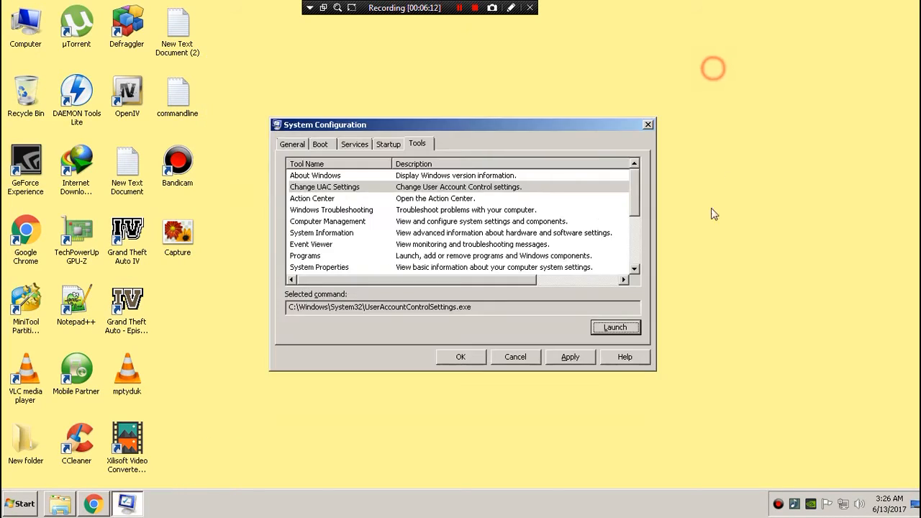
left_click(523, 361)
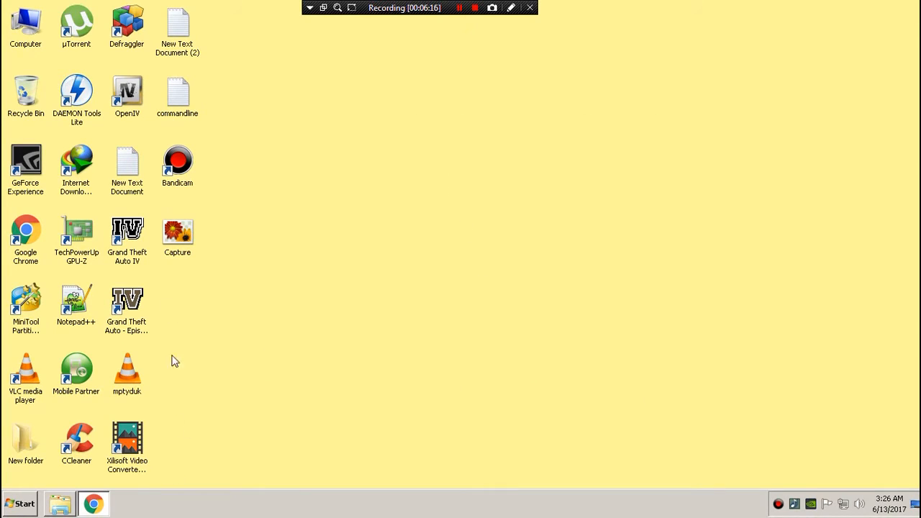
Refresh the desktop and open CCleaner through the Recycle Bin.
right_click(255, 226)
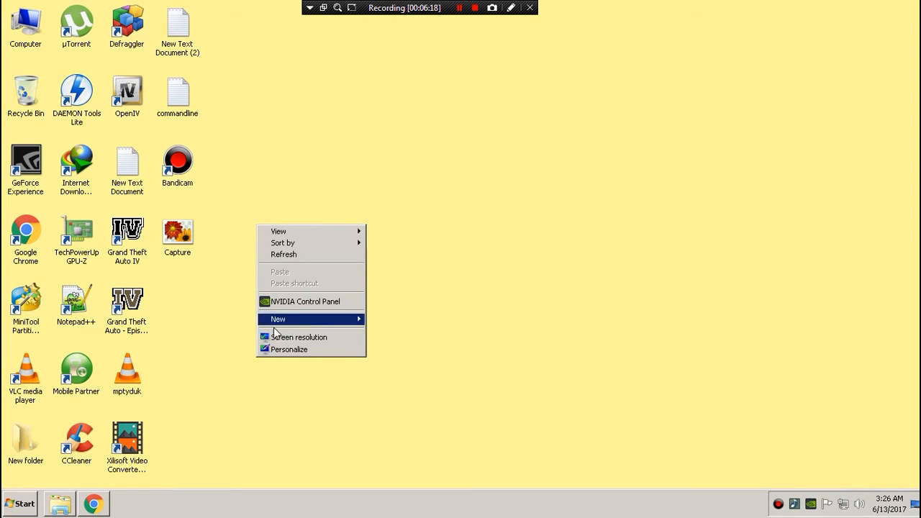
left_click(308, 256)
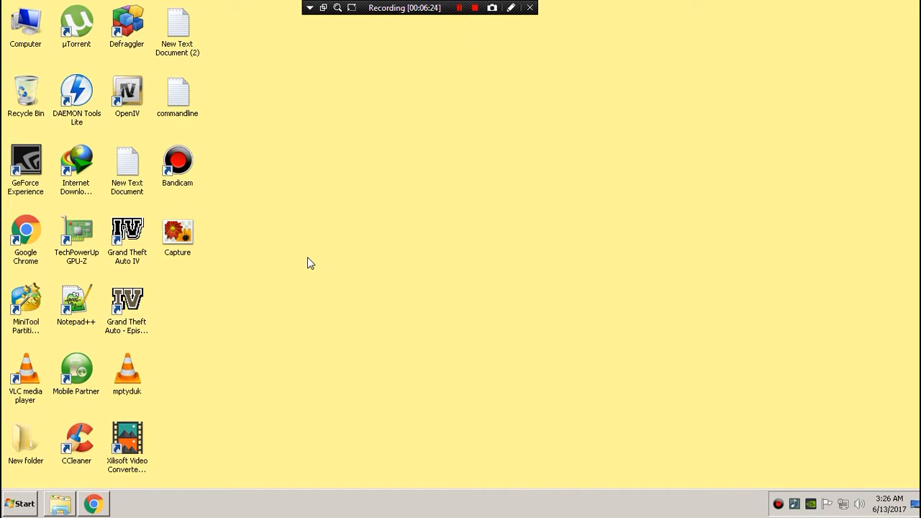
right_click(17, 98)
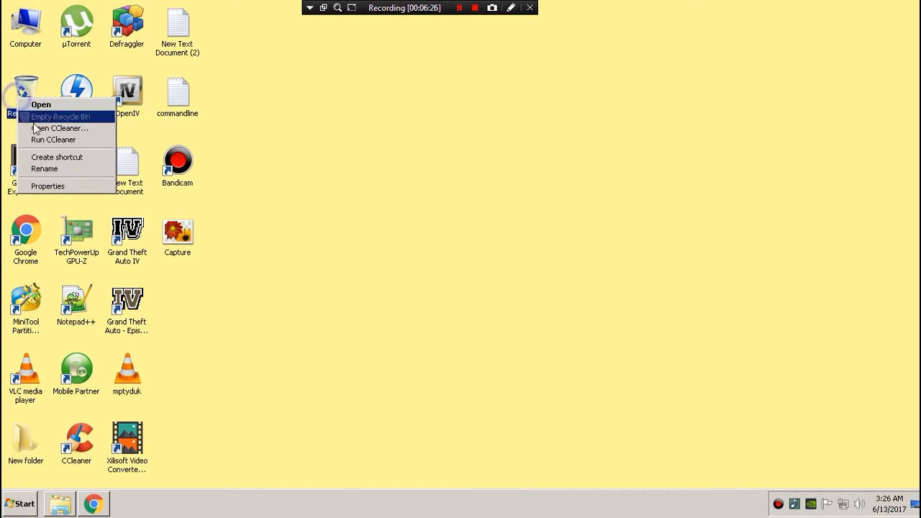
left_click(91, 129)
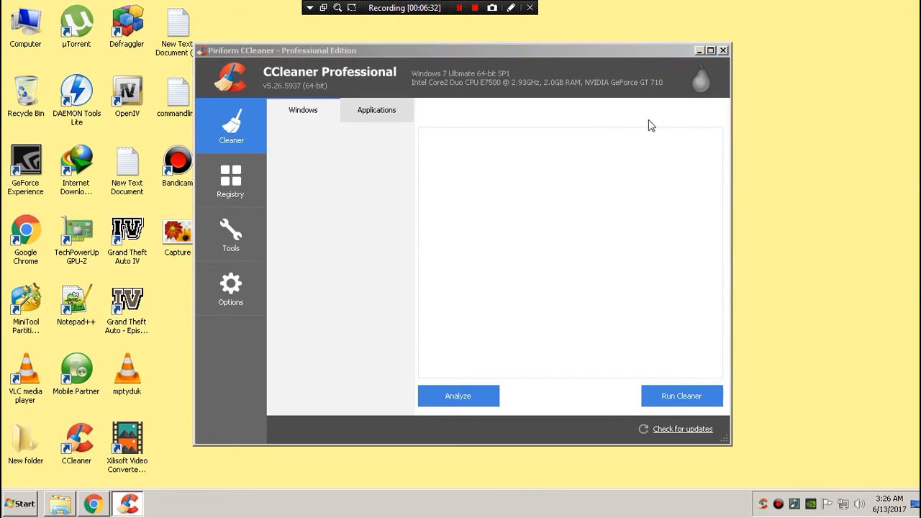
right_click(709, 6)
left_click(727, 33)
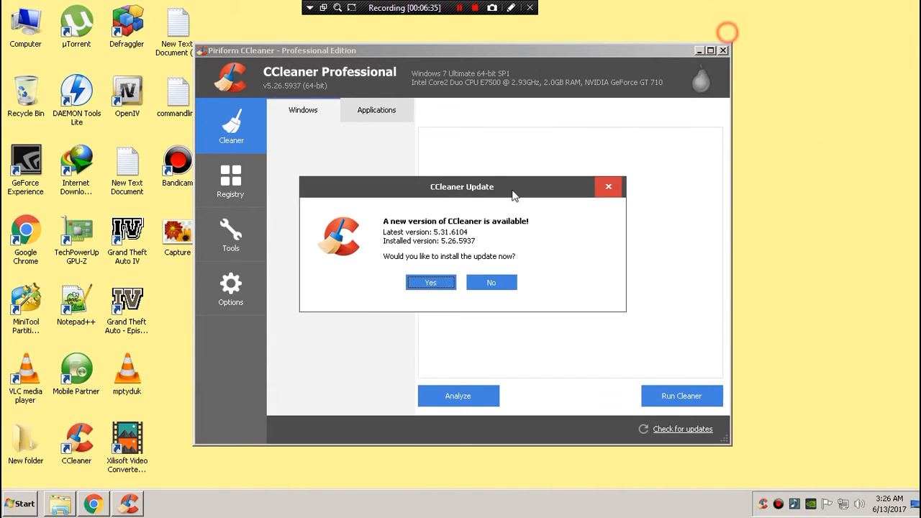
Decline the CCleaner update, maximize its window and scan the registry for issues.
left_click(492, 283)
double_click(449, 49)
left_click(196, 63)
left_click(128, 72)
left_click(14, 132)
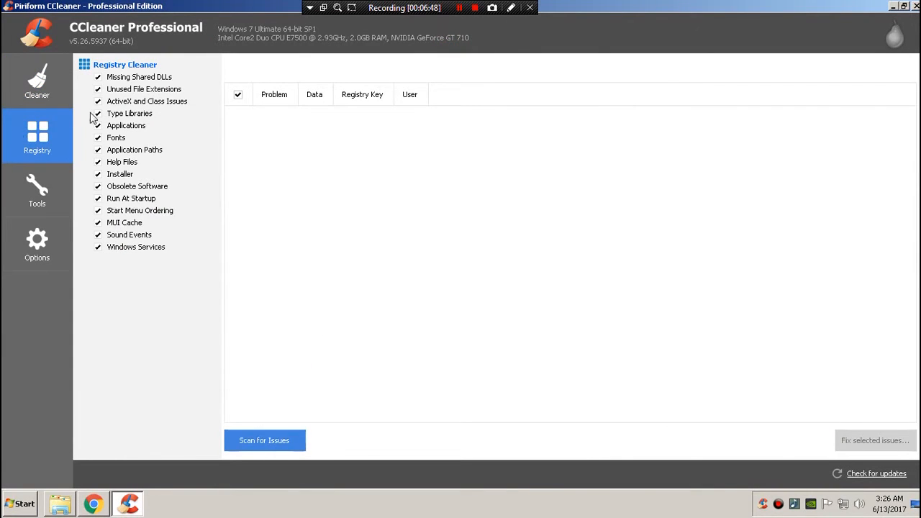
left_click(277, 442)
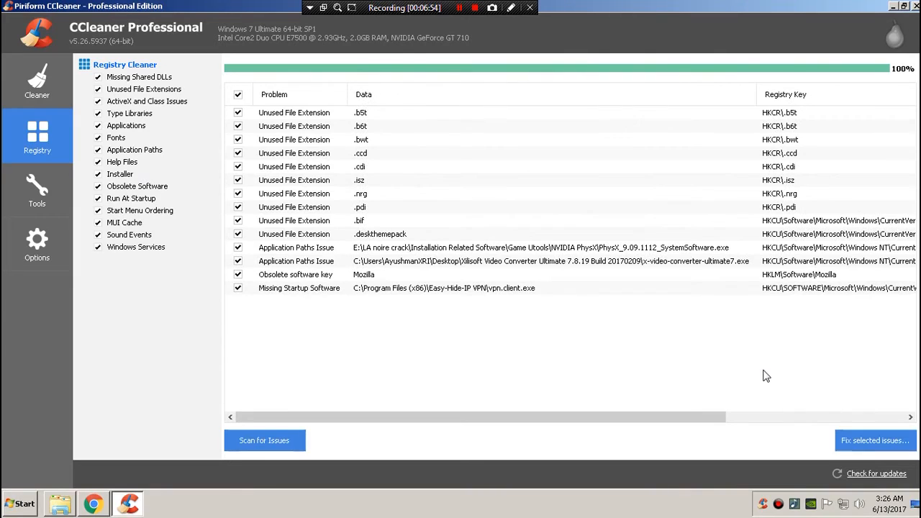
Fix all selected registry issues without backing up the registry, and close the results dialog.
left_click(879, 439)
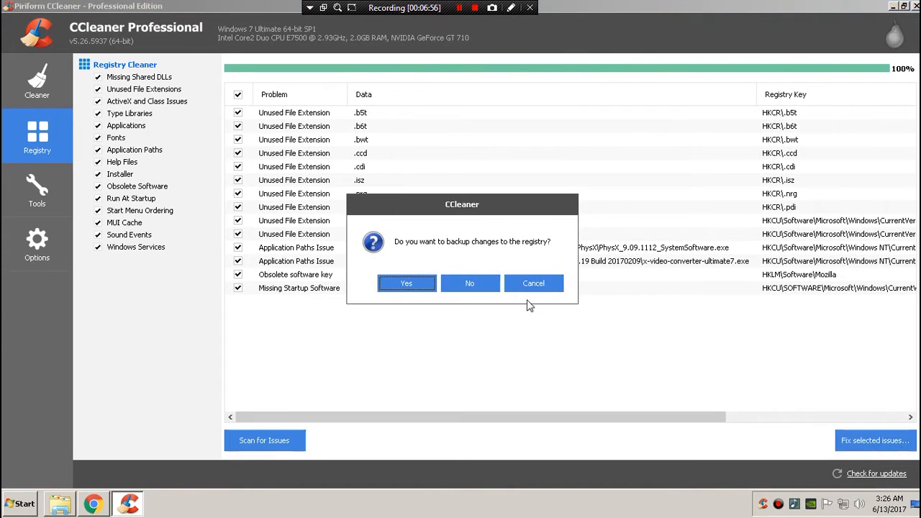
left_click(471, 285)
left_click(480, 312)
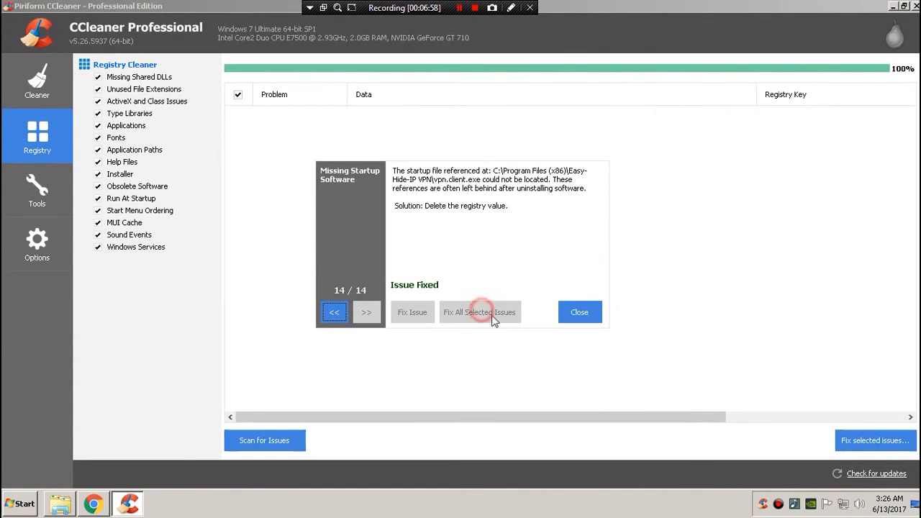
left_click(594, 314)
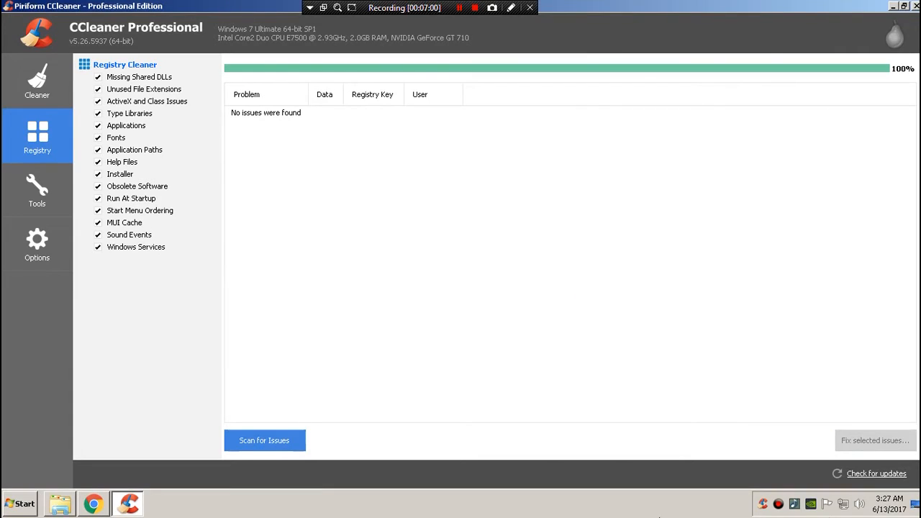
Switch CCleaner to its Cleaner section, close the program and refresh the desktop.
left_click(55, 72)
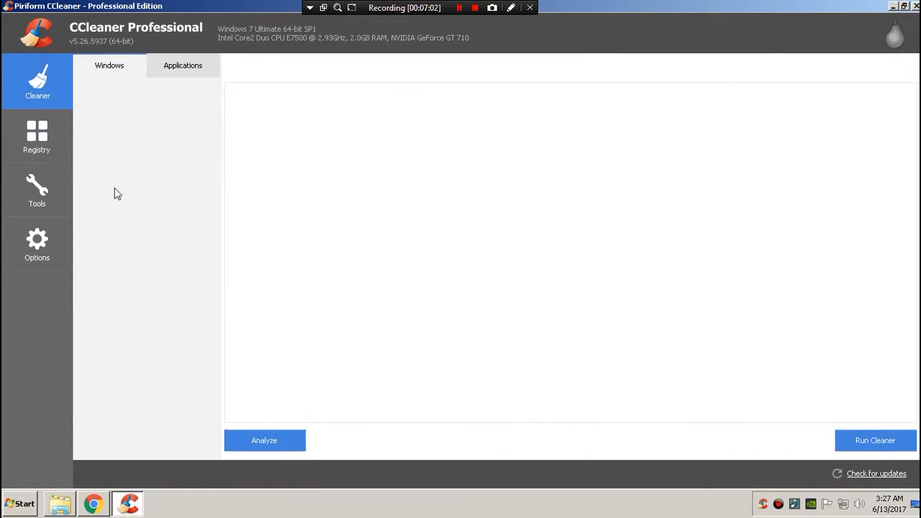
double_click(6, 6)
right_click(591, 116)
left_click(604, 149)
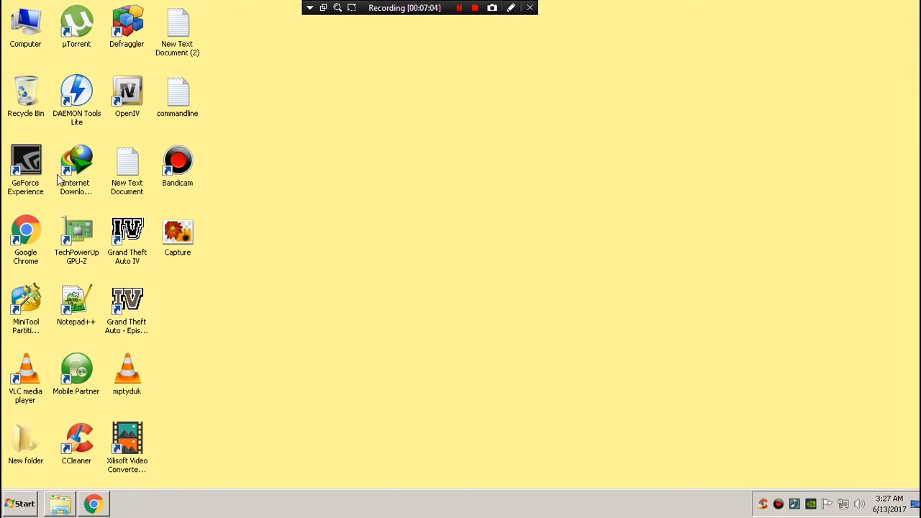
right_click(479, 123)
left_click(497, 155)
right_click(433, 149)
left_click(469, 174)
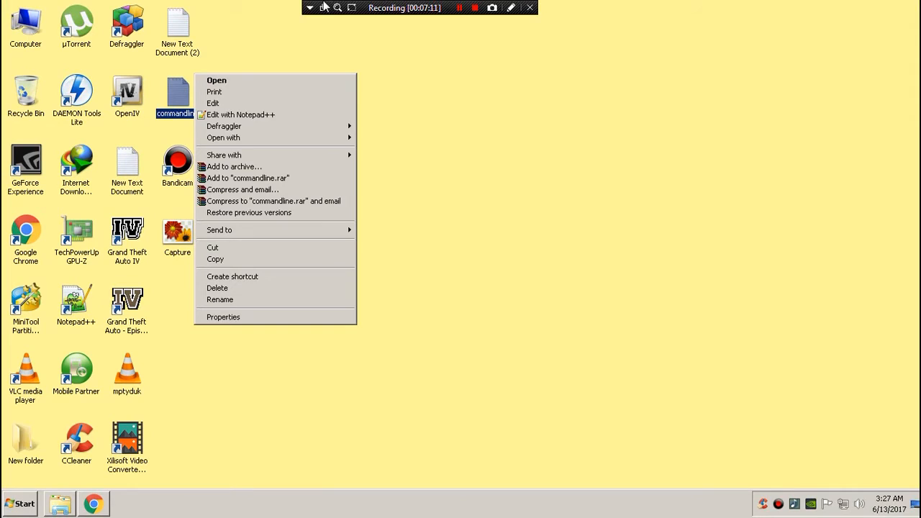
right_click(276, 6)
left_click(297, 31)
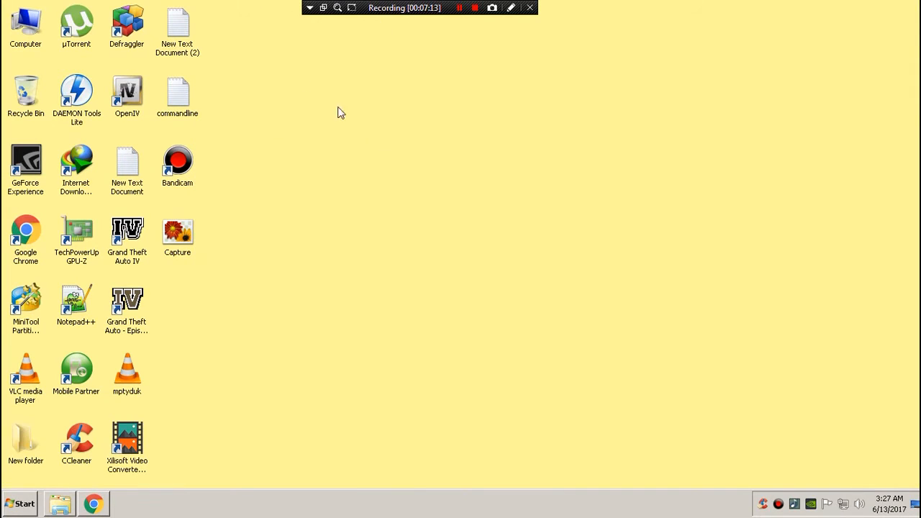
right_click(305, 136)
left_click(325, 164)
Open the properties of Local Disk (C:) and start Disk Cleanup for that drive.
double_click(25, 25)
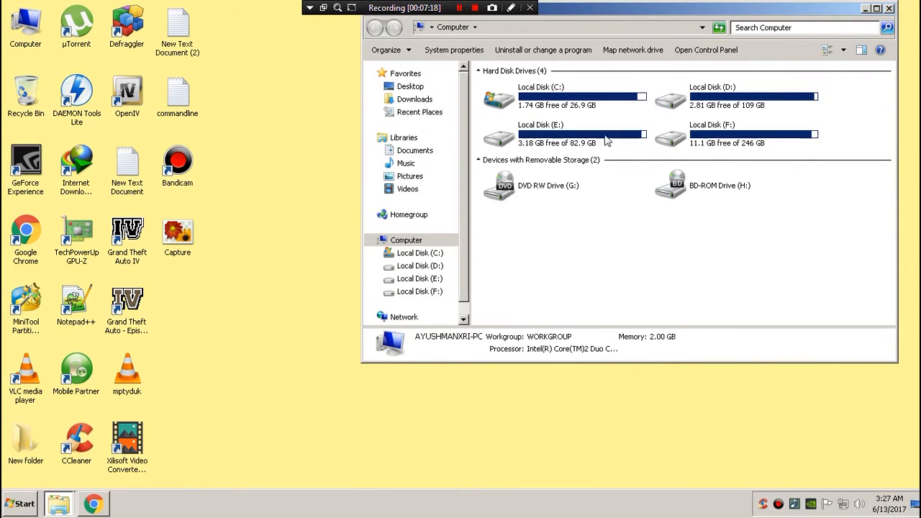
right_click(559, 105)
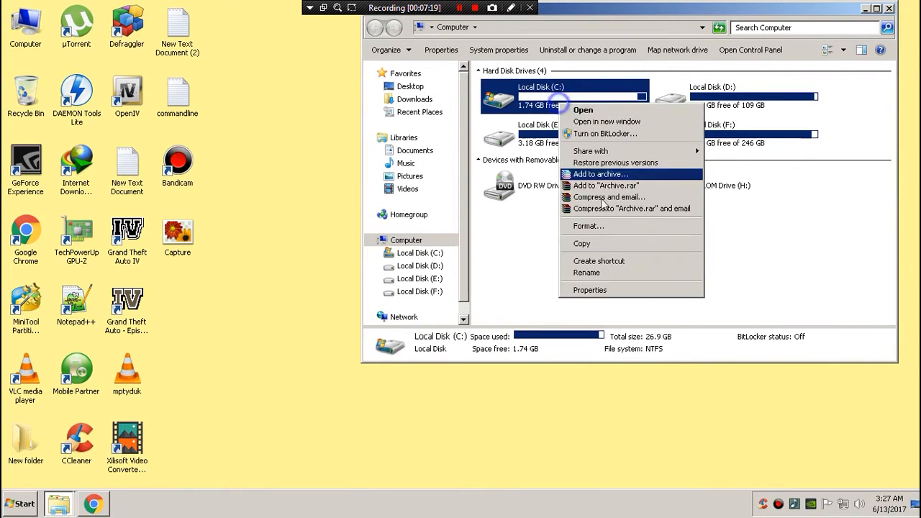
left_click(599, 290)
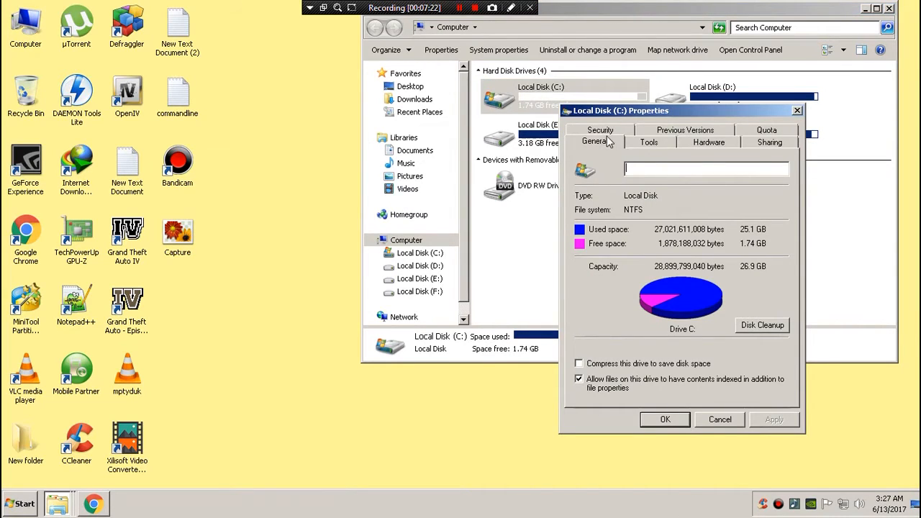
left_click(772, 325)
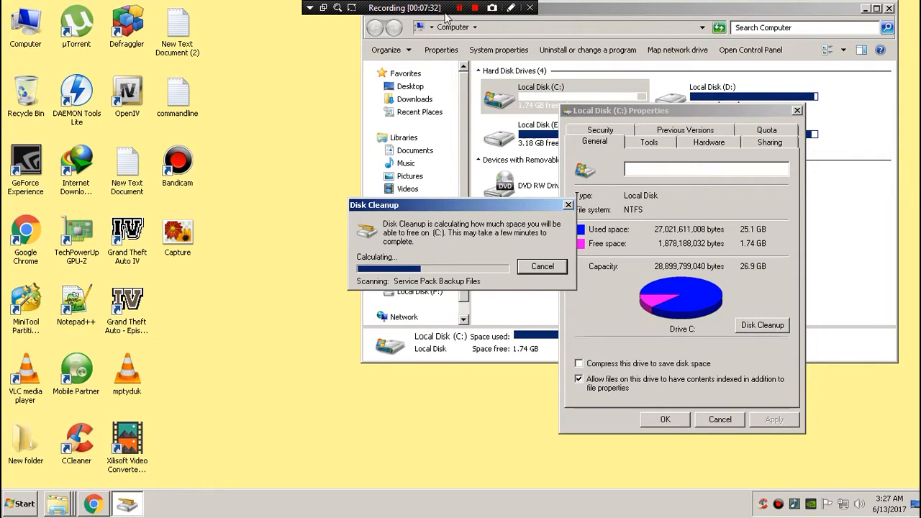
View the computer's system properties and the Windows Update page, closing the Computer and Windows Update windows.
double_click(595, 8)
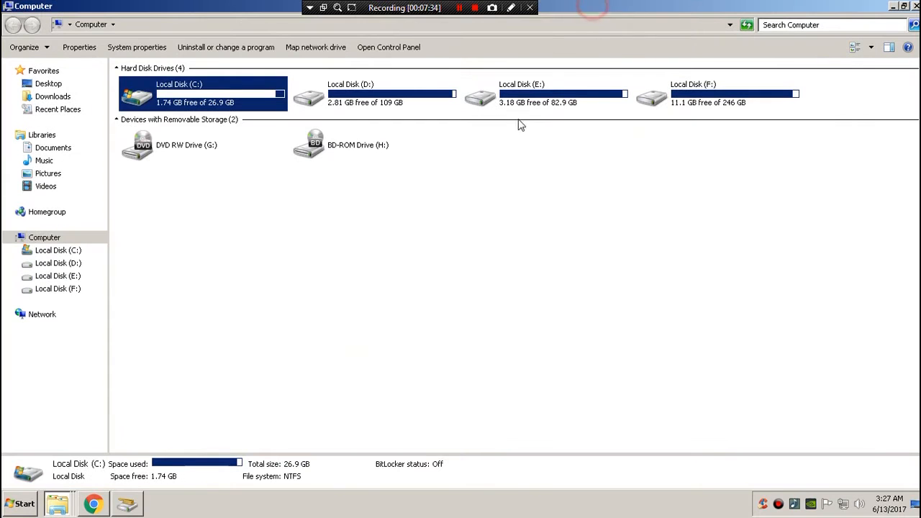
right_click(221, 245)
left_click(249, 352)
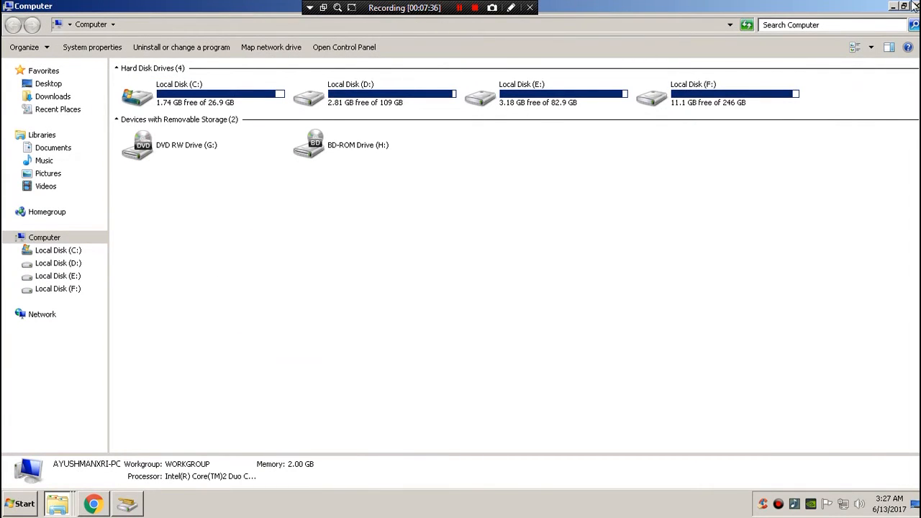
left_click(57, 119)
key("alt+F4")
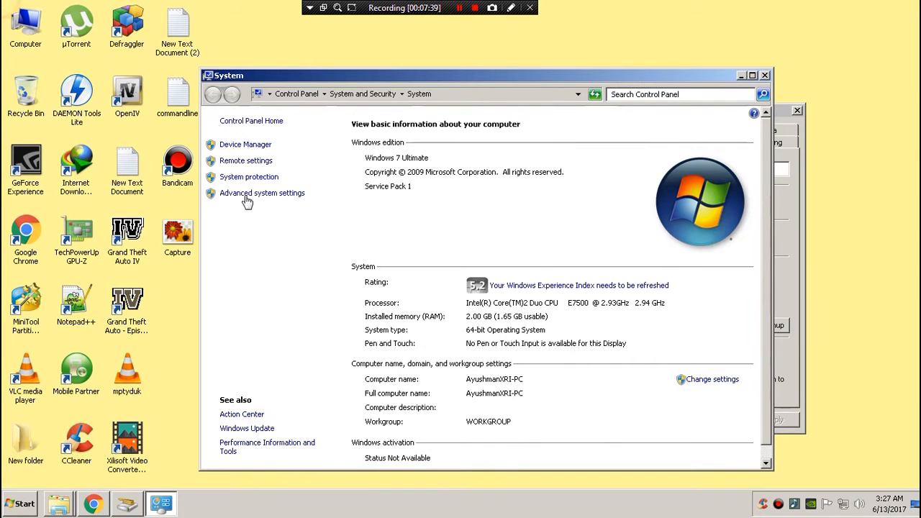
left_click(246, 428)
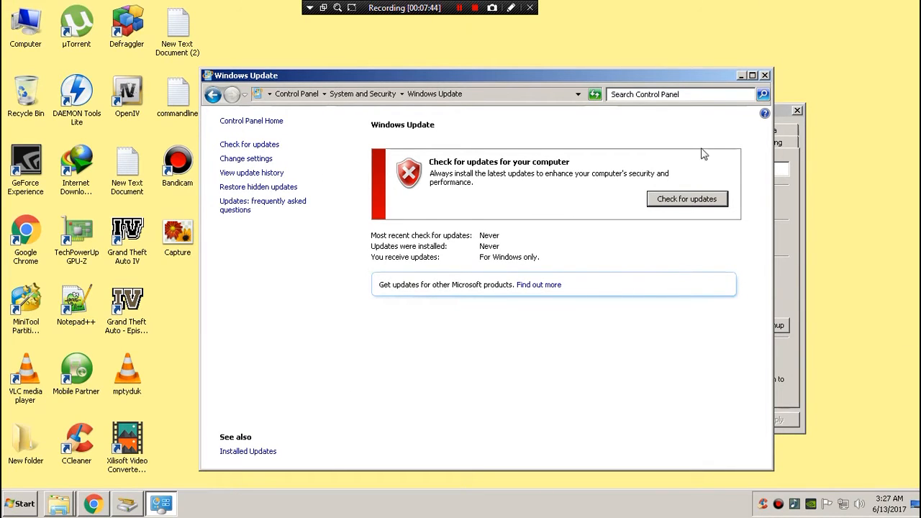
left_click(764, 75)
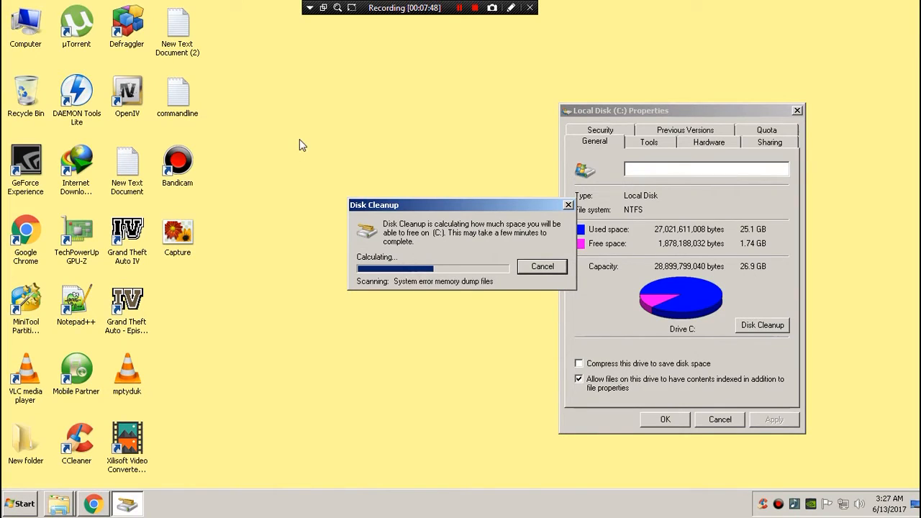
Exit the CCleaner process running in the background and refresh the desktop.
right_click(305, 122)
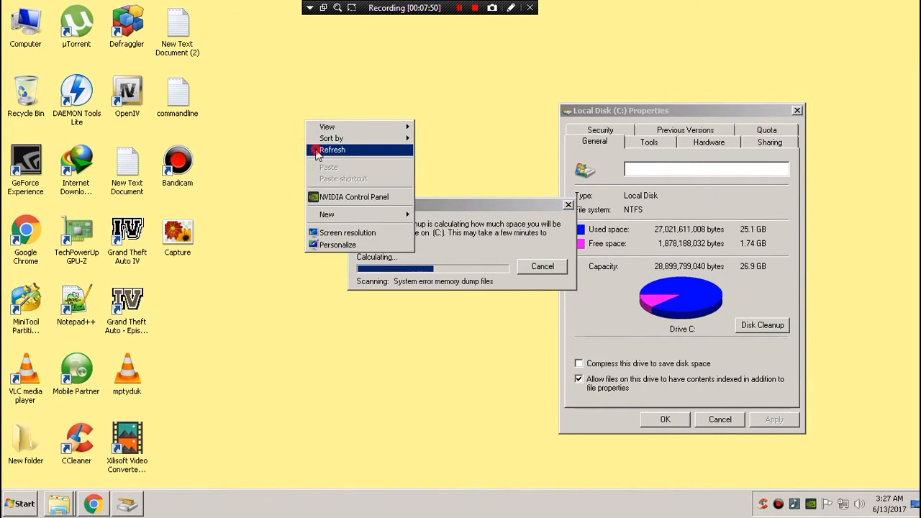
left_click(317, 150)
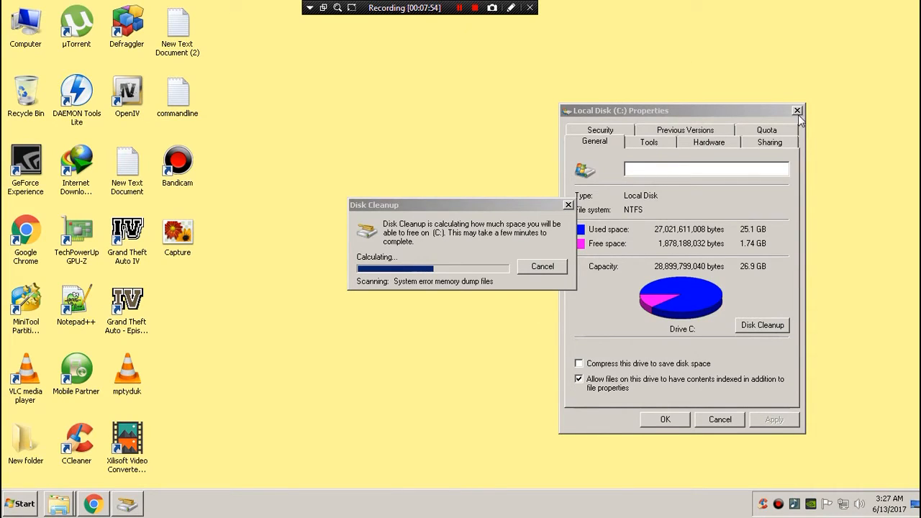
right_click(763, 512)
left_click(780, 491)
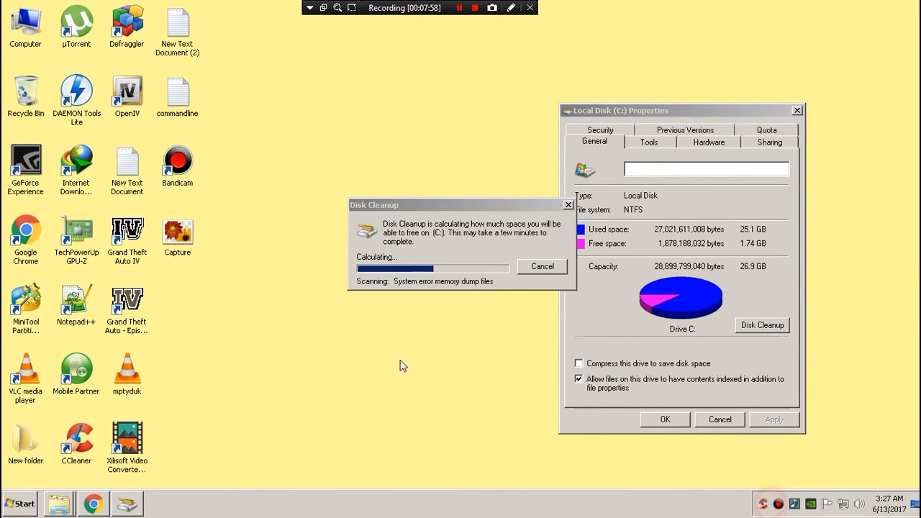
right_click(280, 68)
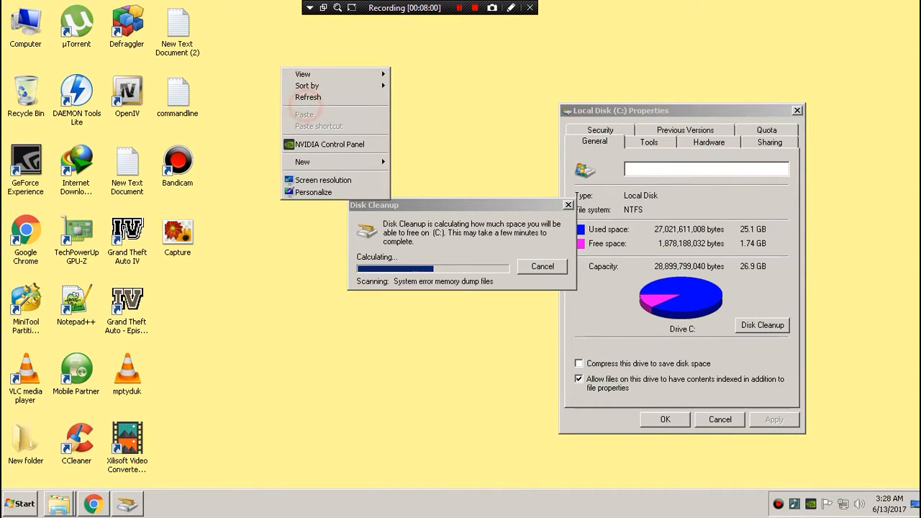
left_click(309, 97)
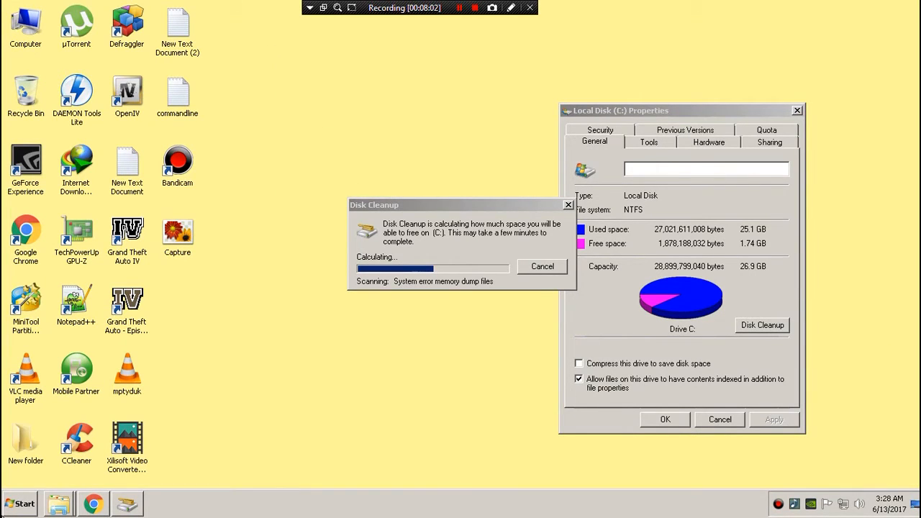
left_click(9, 506)
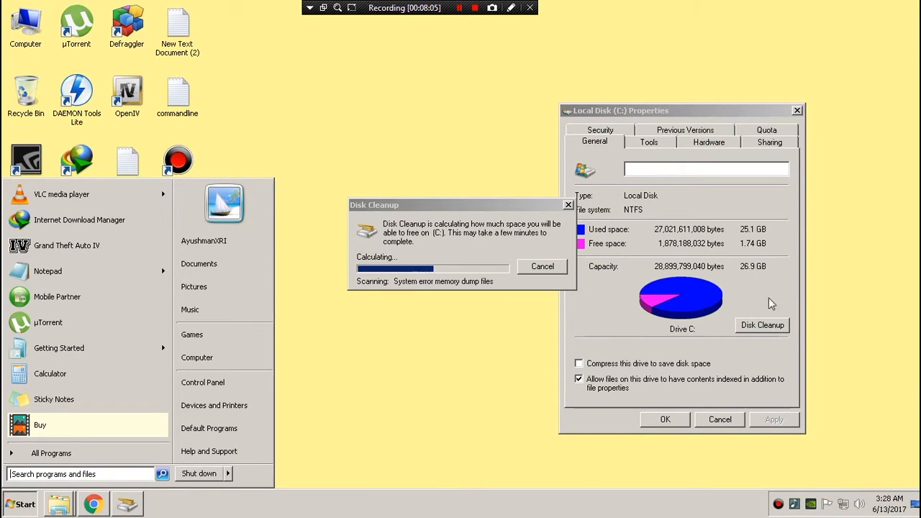
left_click(466, 232)
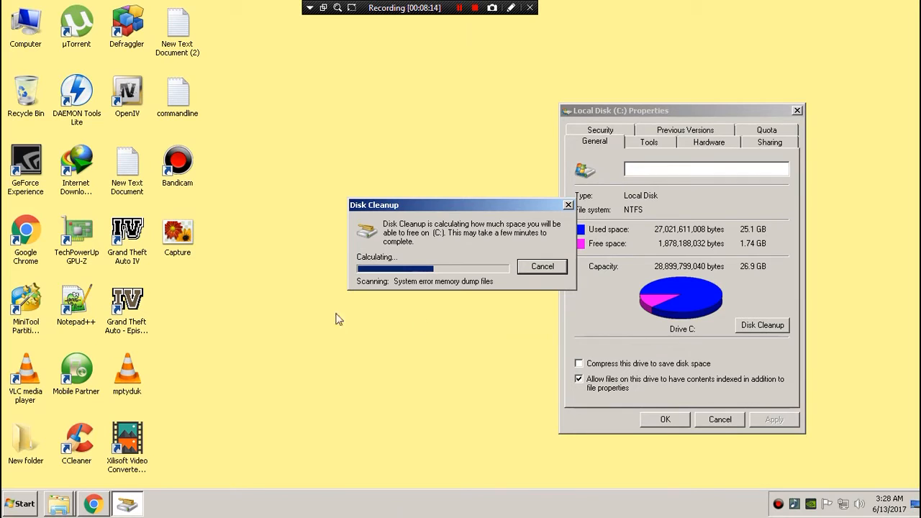
left_click_drag(3, 3, 365, 441)
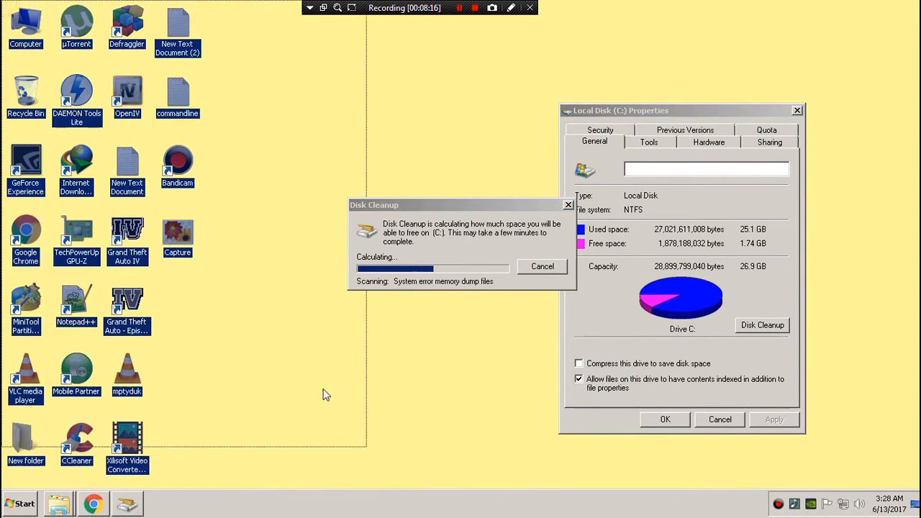
left_click_drag(245, 295, 529, 513)
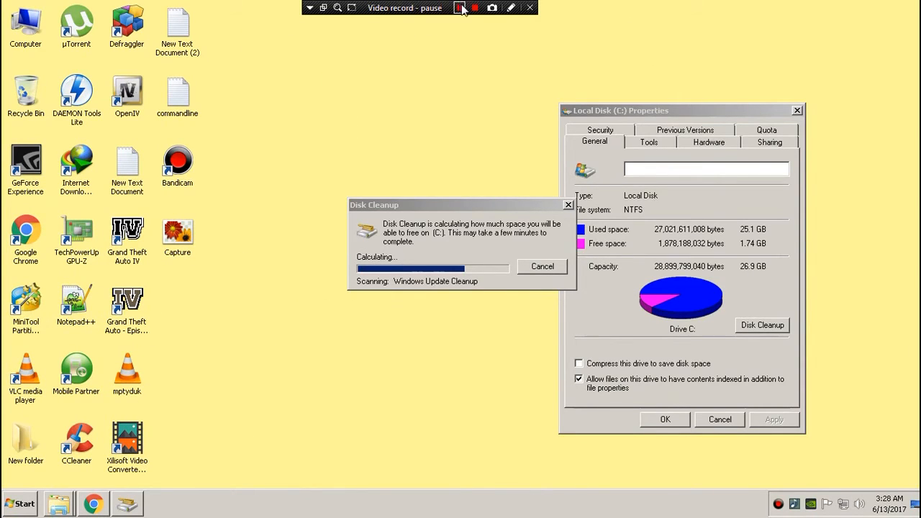
Mark the per-user archived, per-user queued and system queued Windows Error Reporting files for deletion in Disk Cleanup.
left_click(186, 72)
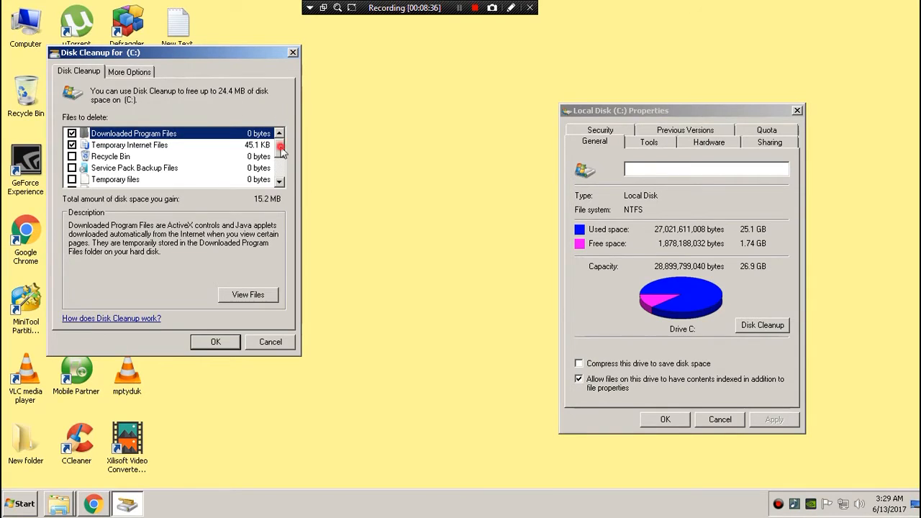
left_click_drag(283, 149, 287, 180)
left_click(72, 179)
left_click(72, 168)
left_click(72, 156)
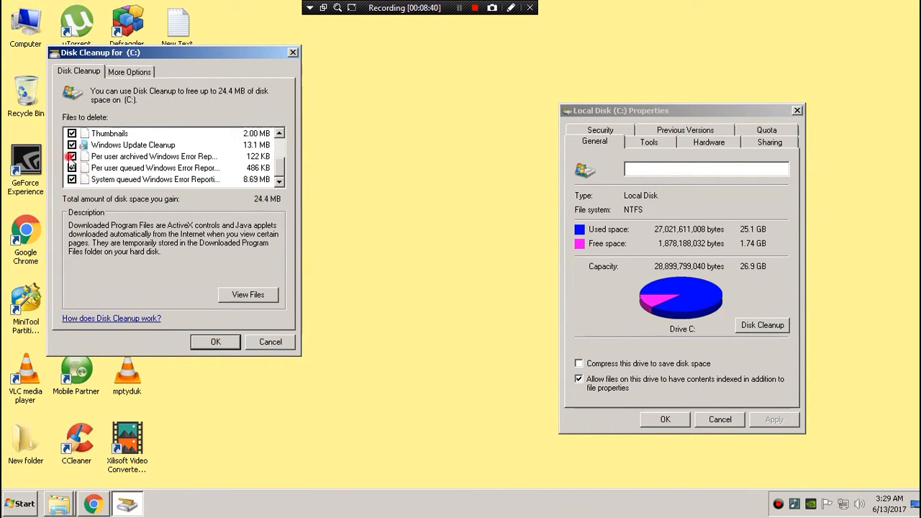
Include the Recycle Bin, Service Pack Backup Files and Temporary files in the cleanup, and permanently delete all selected files.
scroll(277, 167, "up", 1)
scroll(277, 167, "up", 1)
left_click(72, 156)
left_click(72, 168)
left_click(72, 179)
scroll(279, 153, "down", 1)
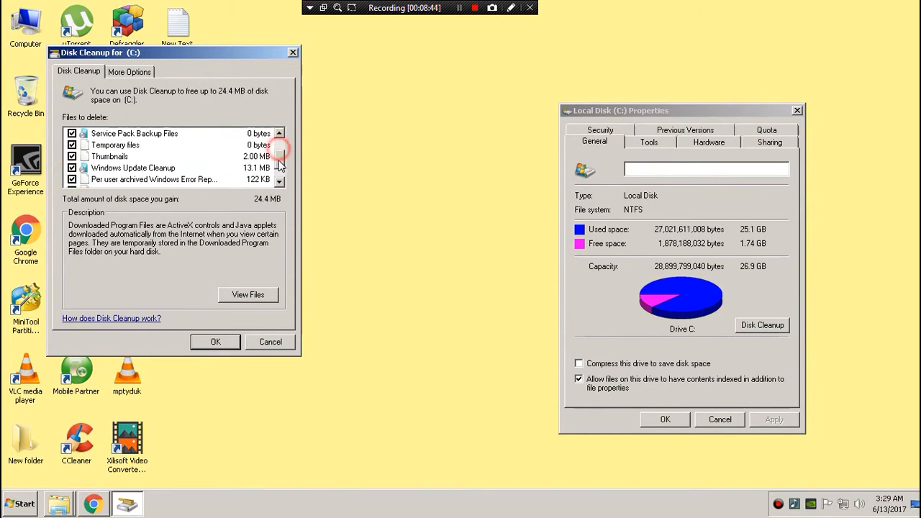
left_click(230, 343)
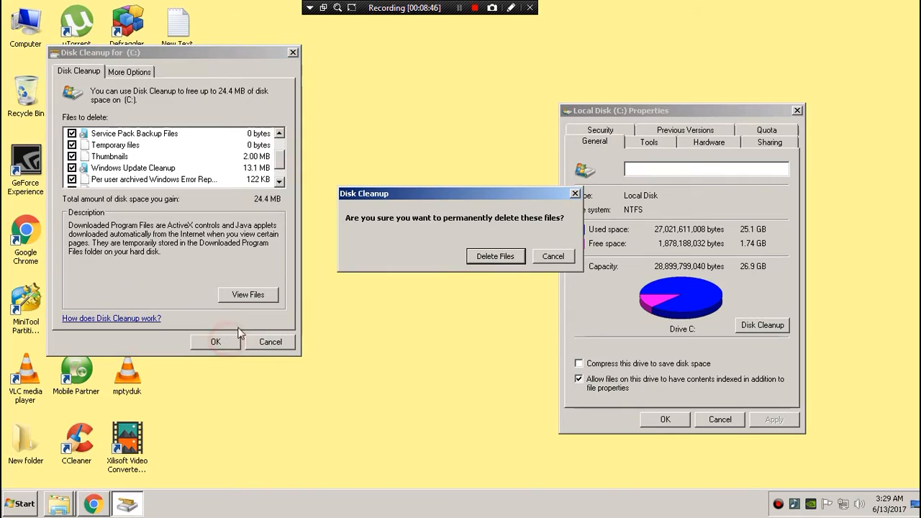
left_click(493, 261)
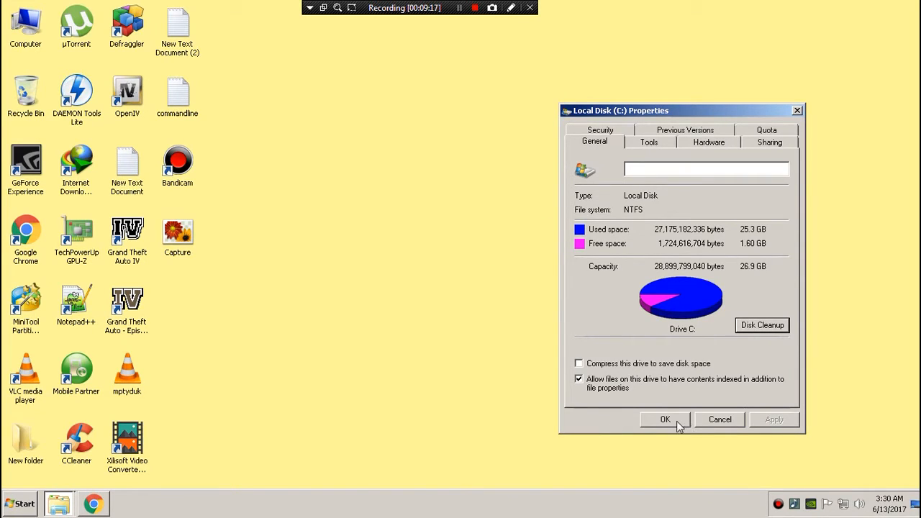
Close the Local Disk (C:) properties and refresh the desktop.
left_click(797, 110)
right_click(436, 125)
left_click(452, 152)
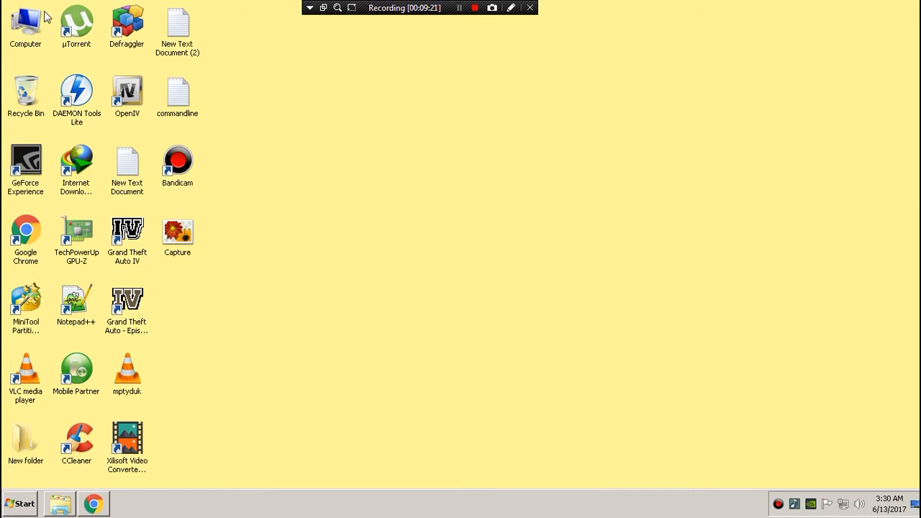
Open the system properties from the Computer window, maximize them and examine the Windows Experience Index scores.
right_click(25, 29)
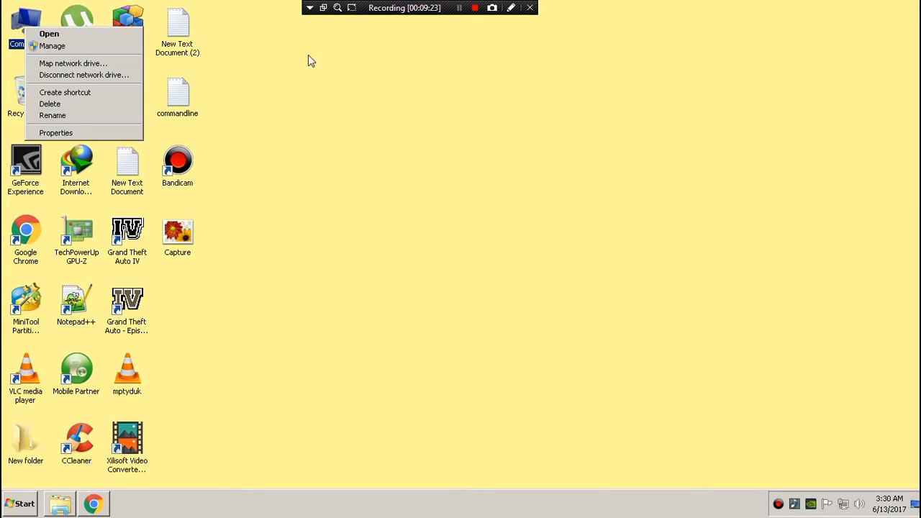
left_click(125, 36)
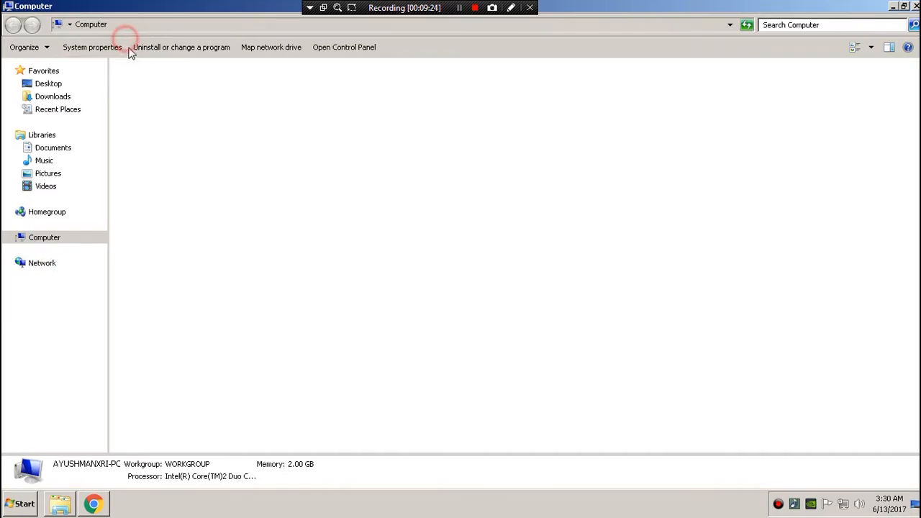
right_click(395, 198)
left_click(424, 303)
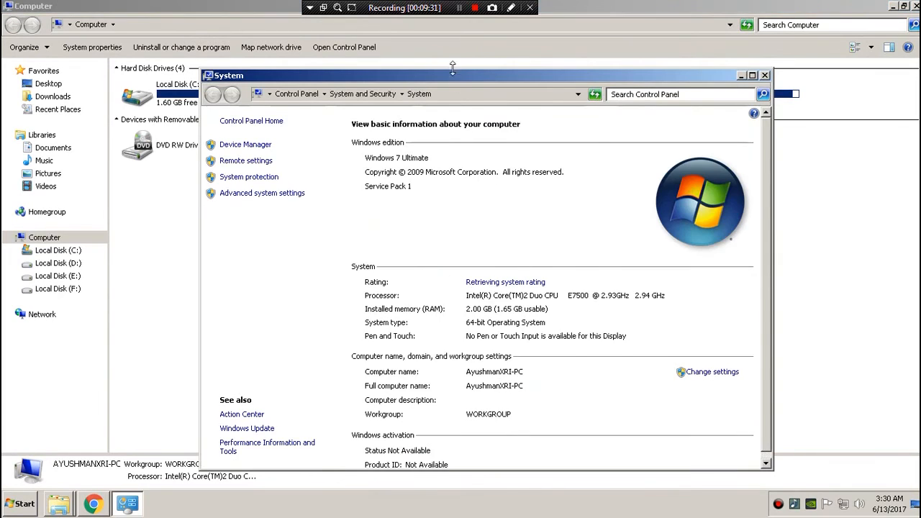
double_click(450, 74)
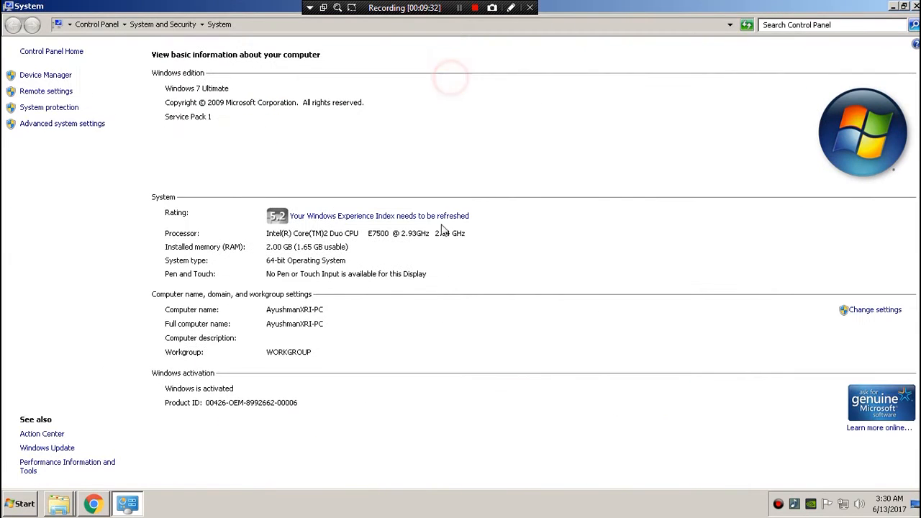
left_click(404, 216)
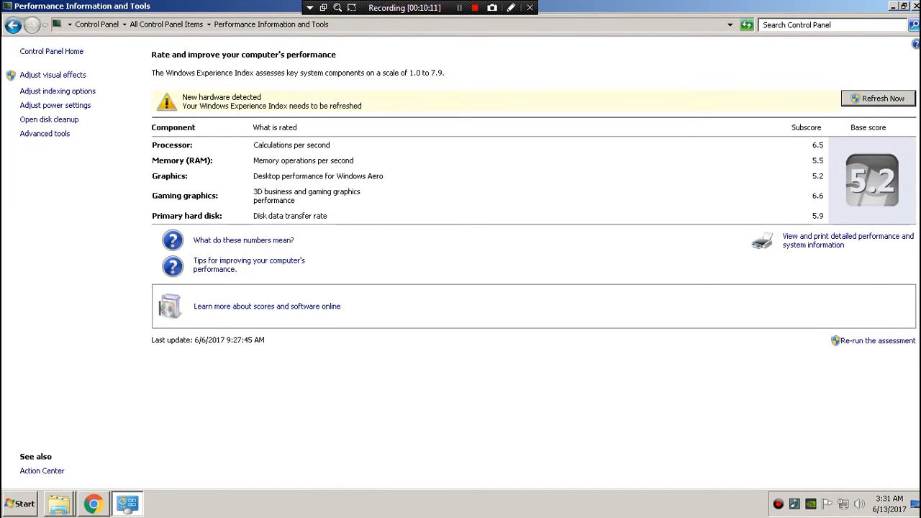
Close the performance information window and open the Windows Features dialog from Programs and Features in Control Panel.
left_click(916, 6)
left_click(916, 5)
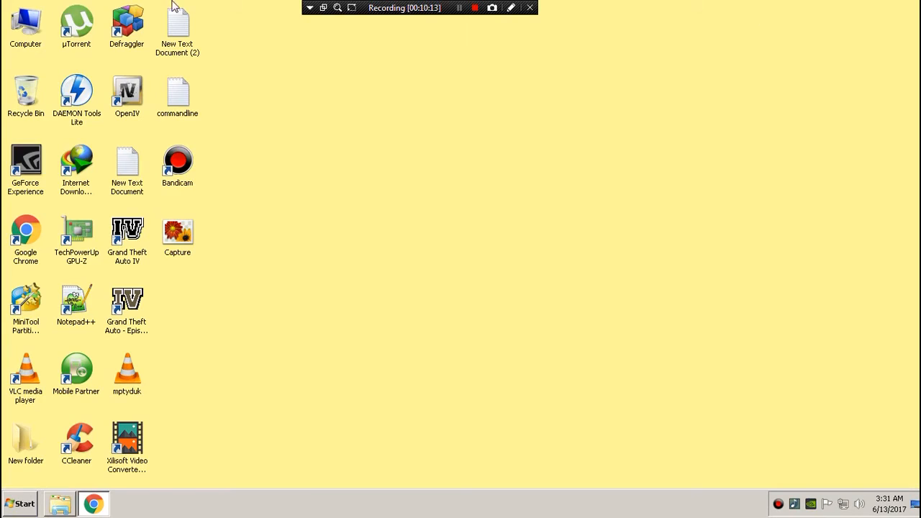
left_click(7, 510)
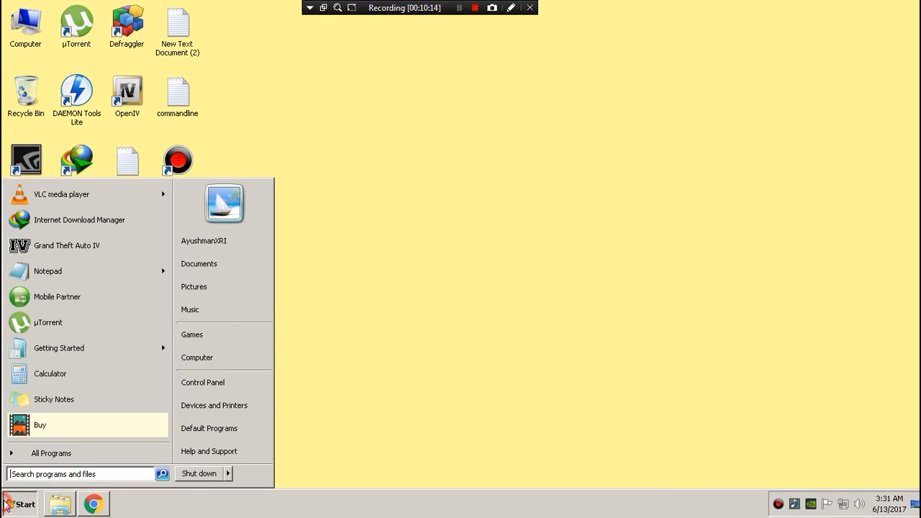
left_click(191, 383)
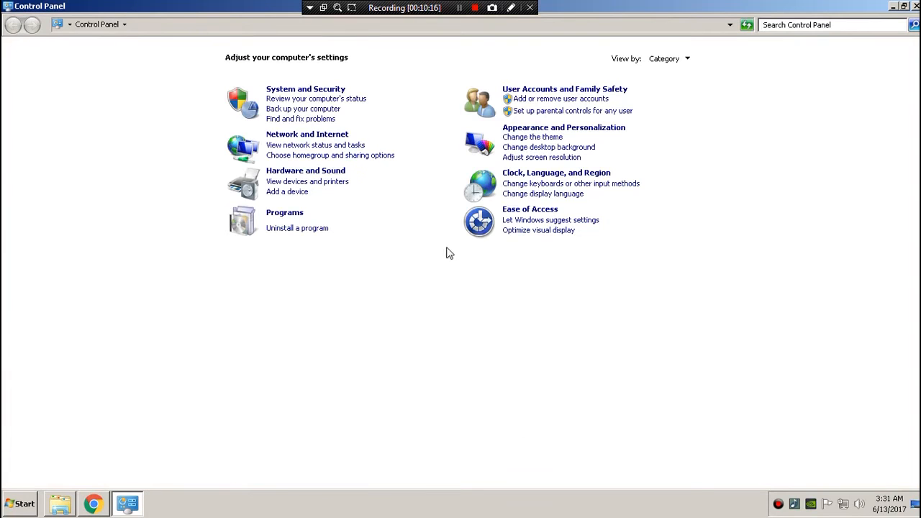
left_click(295, 229)
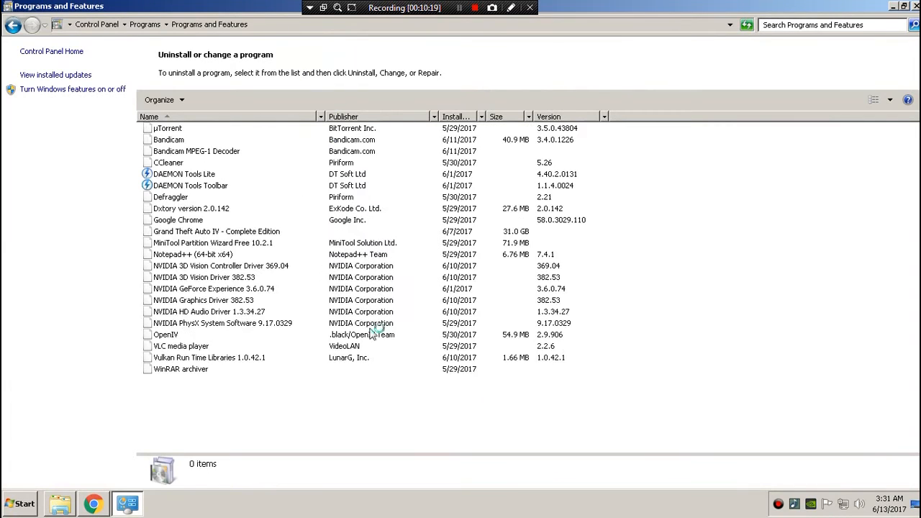
left_click(85, 91)
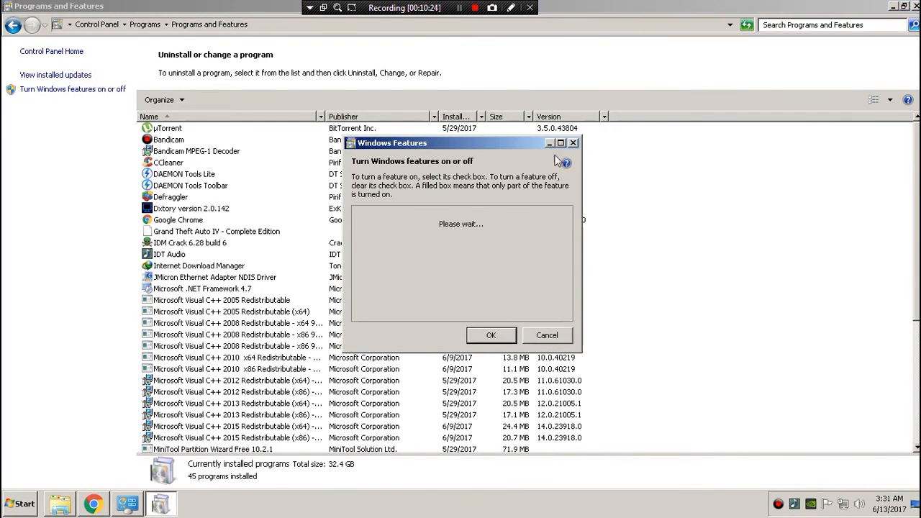
Examine which optional Windows features are turned on or off, from Games to XPS Viewer, and cancel the dialog.
left_click_drag(444, 147, 442, 115)
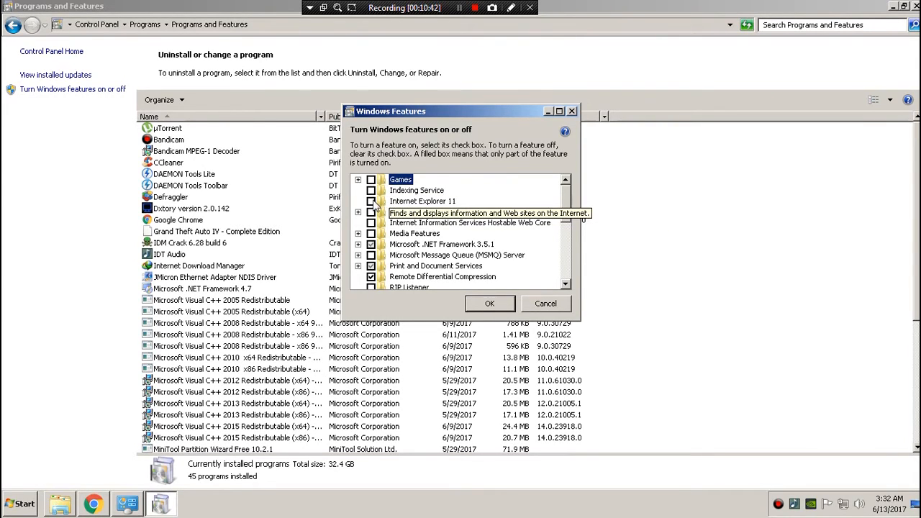
left_click_drag(572, 201, 574, 280)
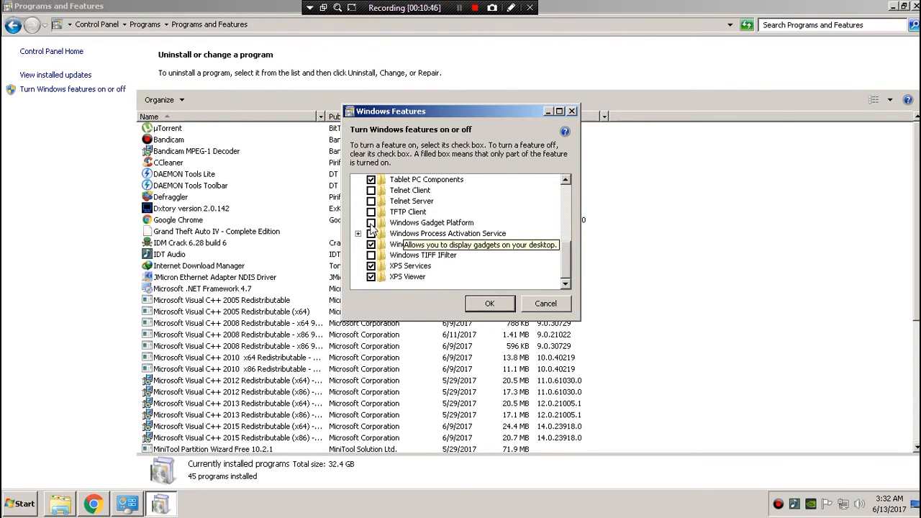
left_click_drag(566, 264, 579, 199)
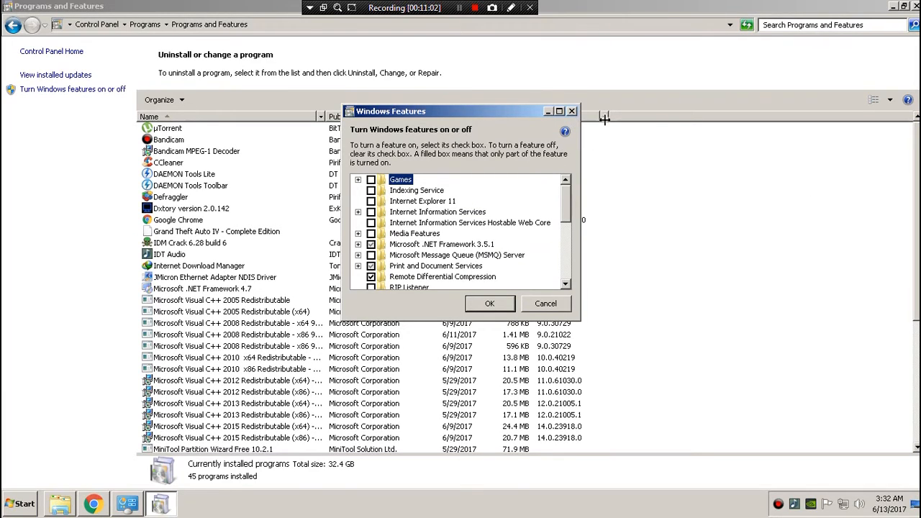
left_click(539, 303)
Examine the full list of installed programs for unneeded software and close Programs and Features.
left_click(4, 6)
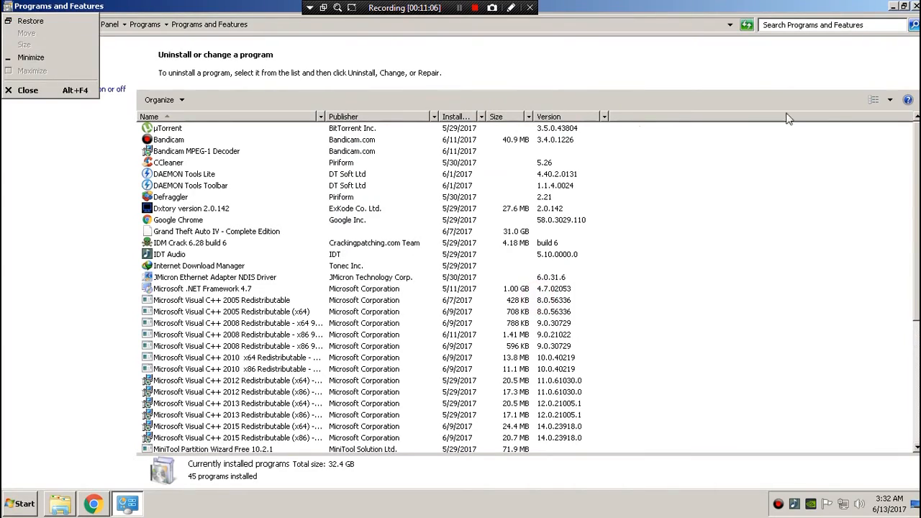
left_click(774, 191)
scroll(196, 266, "down", 6)
scroll(225, 267, "up", 6)
scroll(267, 266, "down", 6)
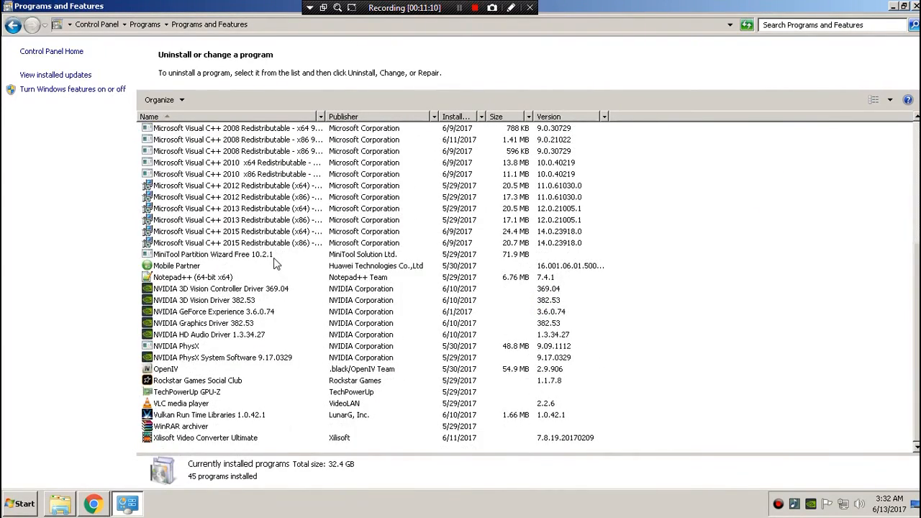
scroll(312, 298, "up", 6)
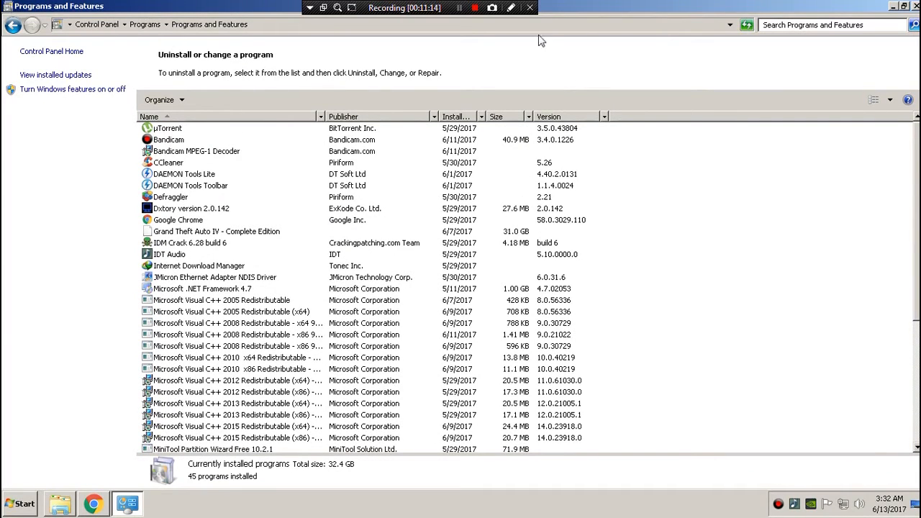
key("alt+F4")
Open Device Manager from the computer's system properties, close the System window and maximize Device Manager.
right_click(40, 18)
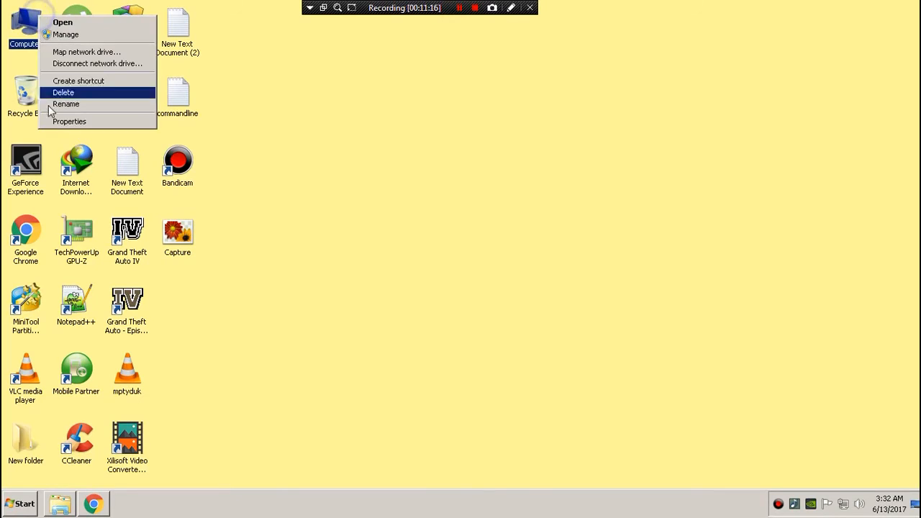
left_click(69, 122)
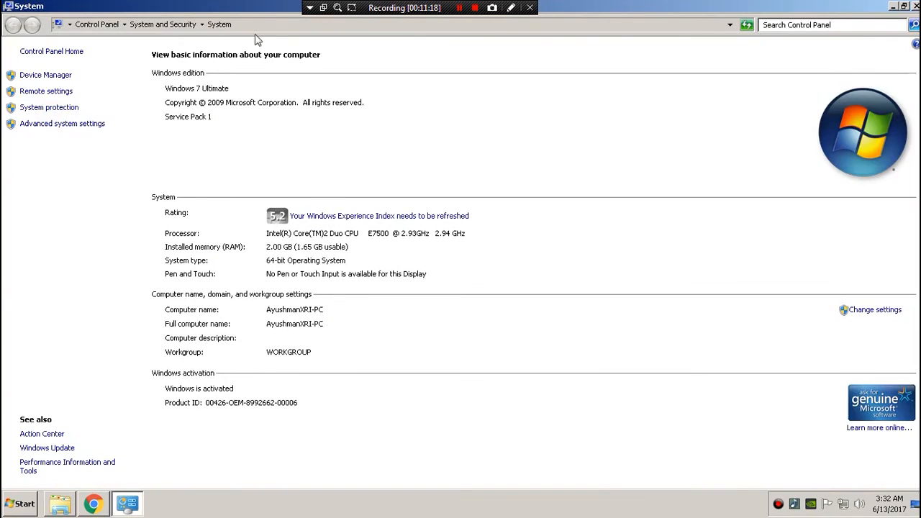
left_click(64, 80)
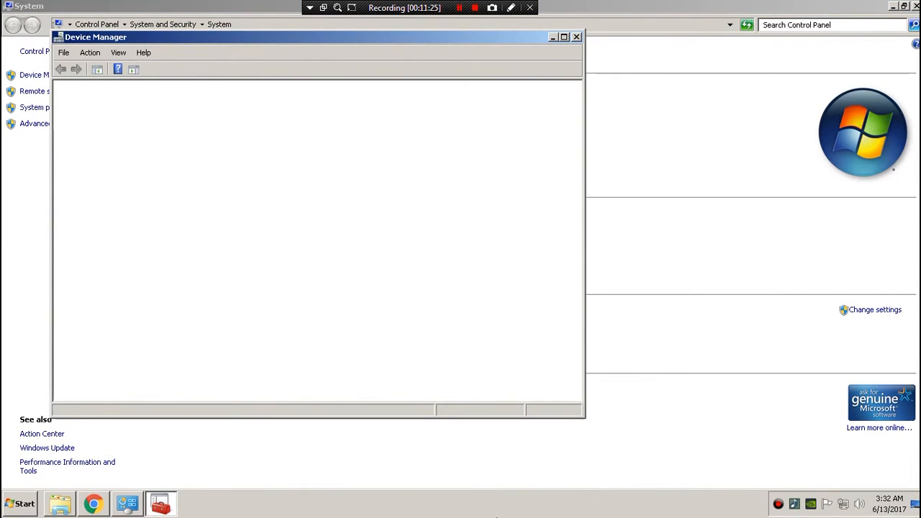
double_click(7, 5)
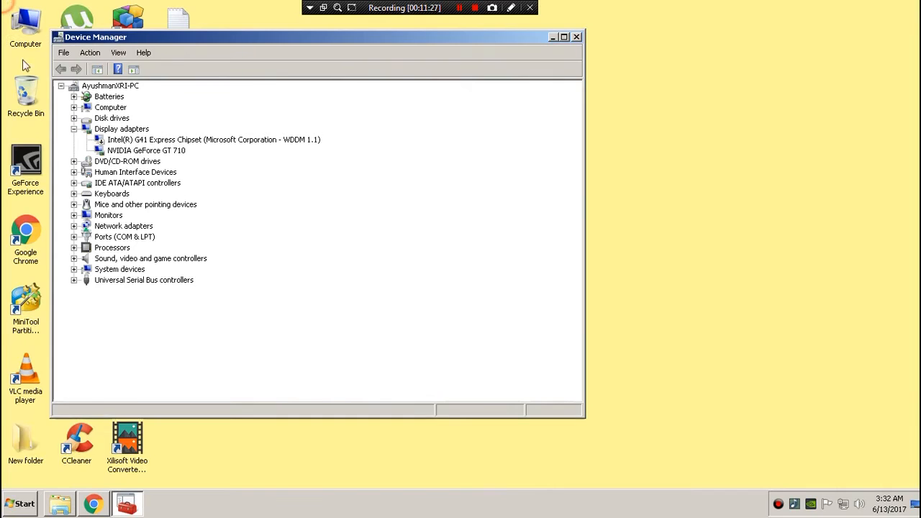
double_click(177, 39)
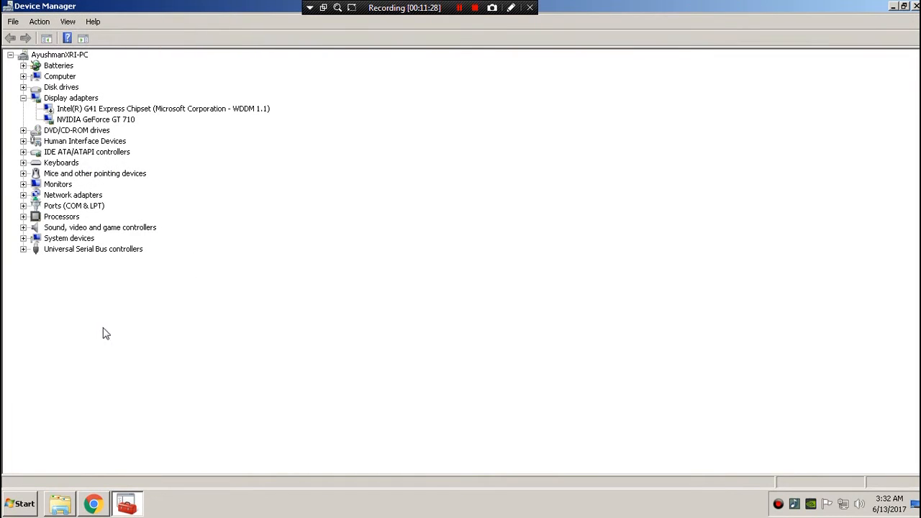
left_click(209, 282)
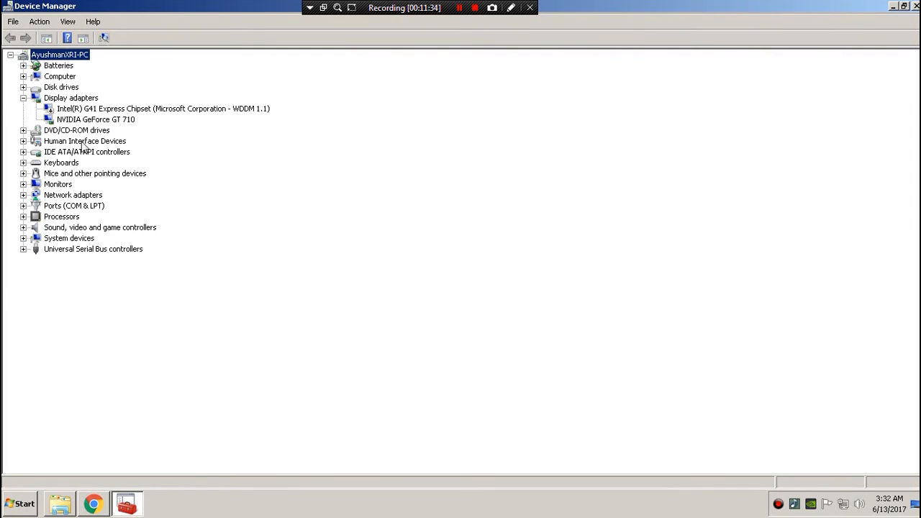
left_click(483, 12)
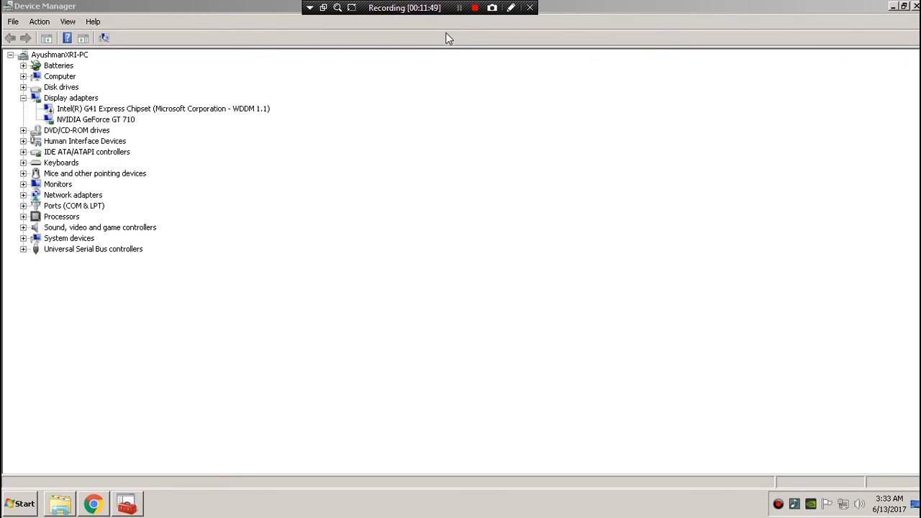
left_click(894, 6)
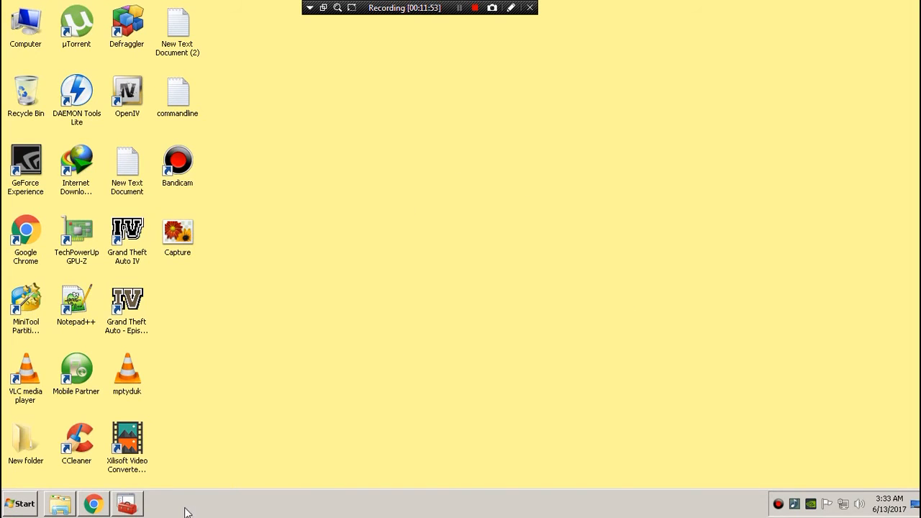
left_click(126, 506)
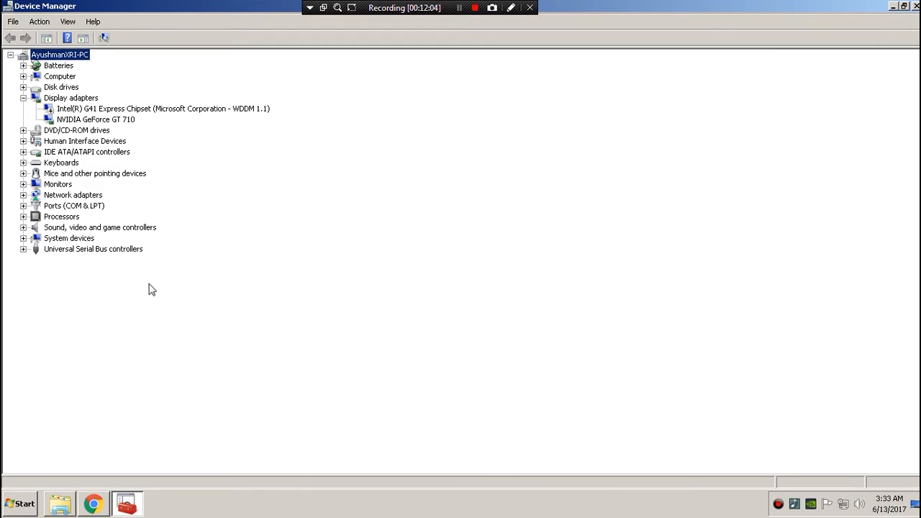
Check the device status in the NVIDIA GeForce GT 710 display adapter's properties and close Device Manager.
left_click(252, 324)
left_click(29, 262)
right_click(90, 120)
left_click(94, 181)
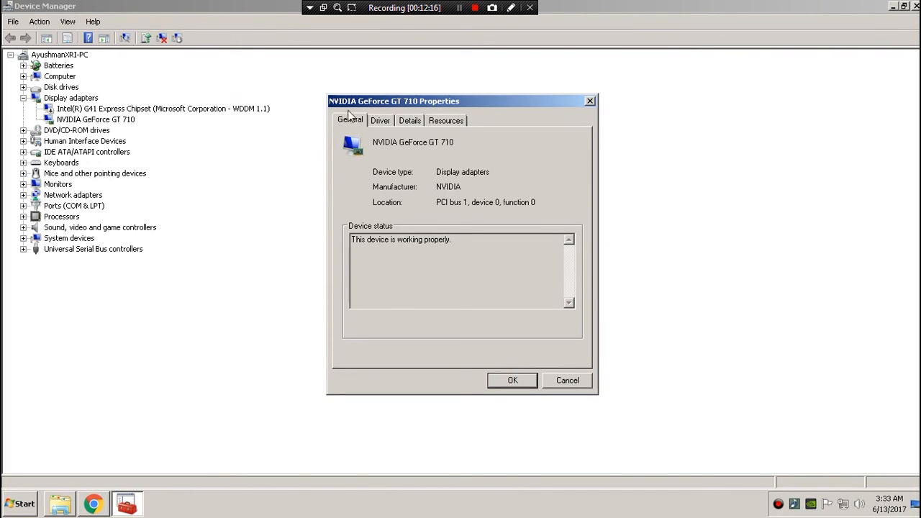
left_click(590, 101)
left_click(914, 6)
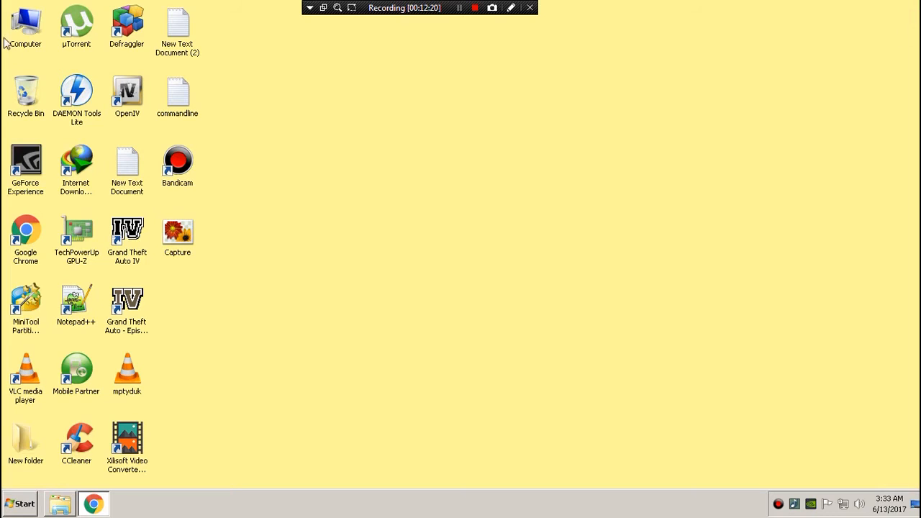
Switch to NVIDIA GeForce Experience, check for graphics driver updates and close it.
left_click(34, 179)
right_click(34, 174)
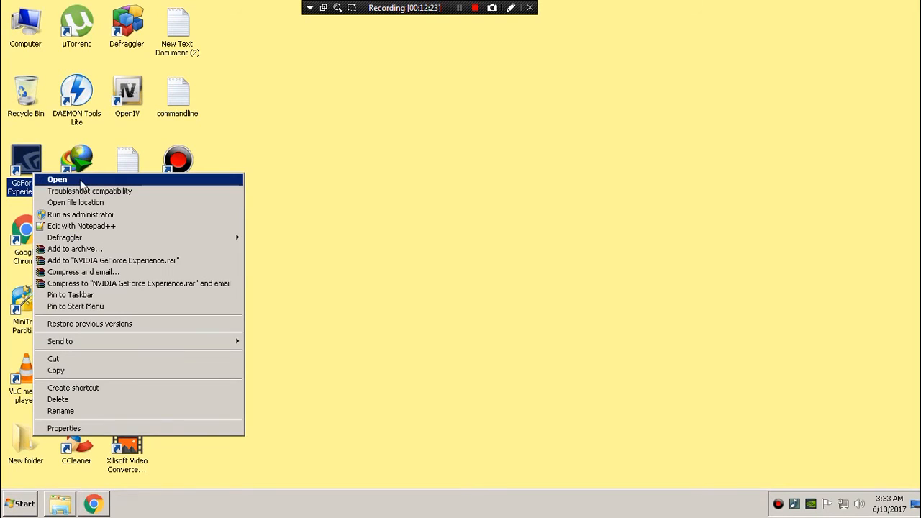
key("Return")
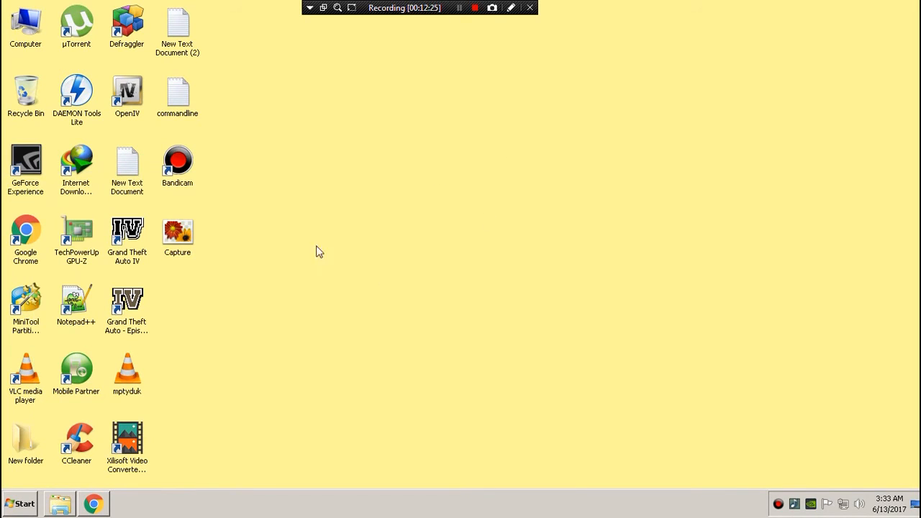
right_click(810, 504)
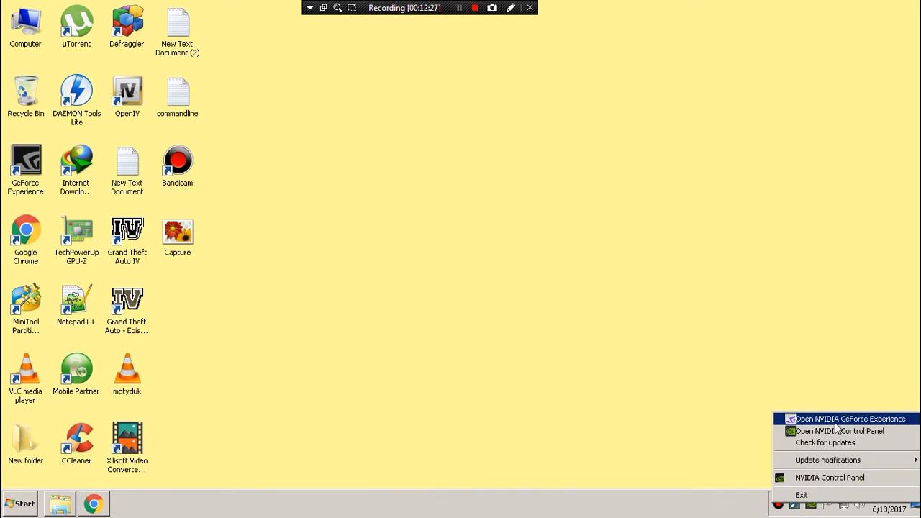
left_click(823, 443)
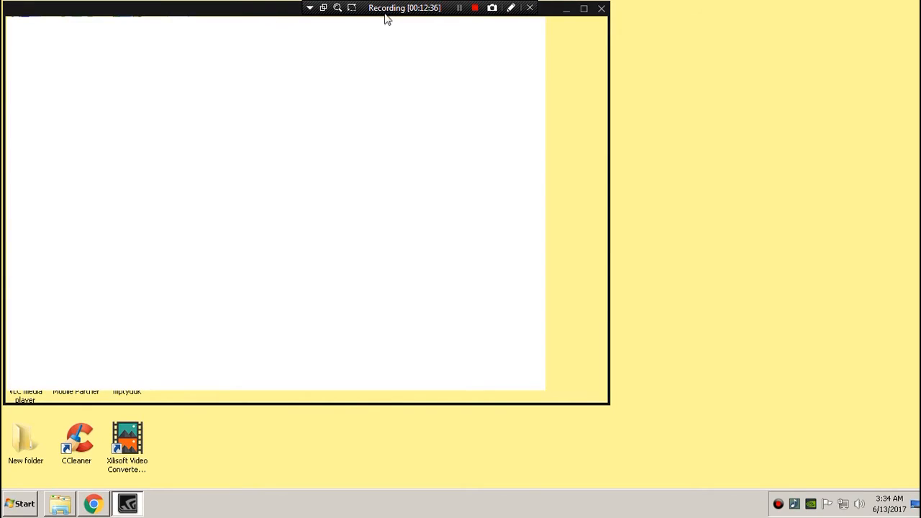
left_click_drag(391, 8, 736, 8)
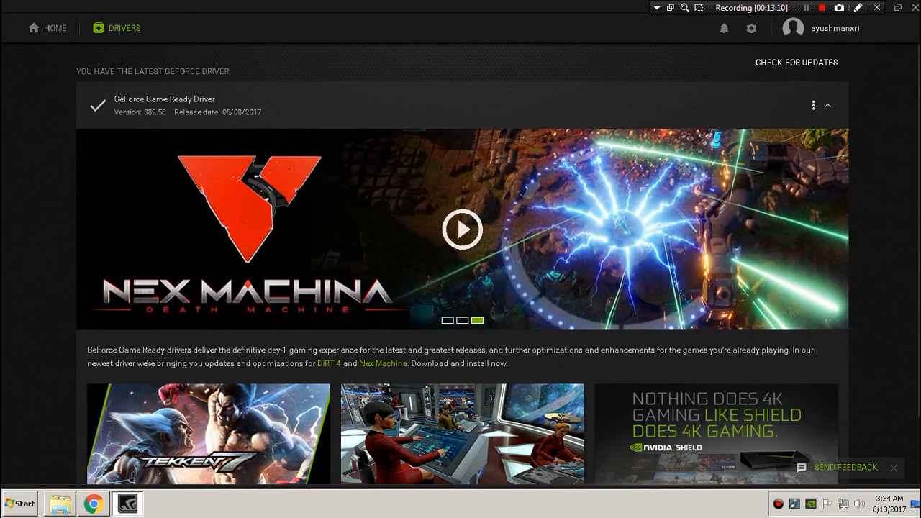
left_click(914, 7)
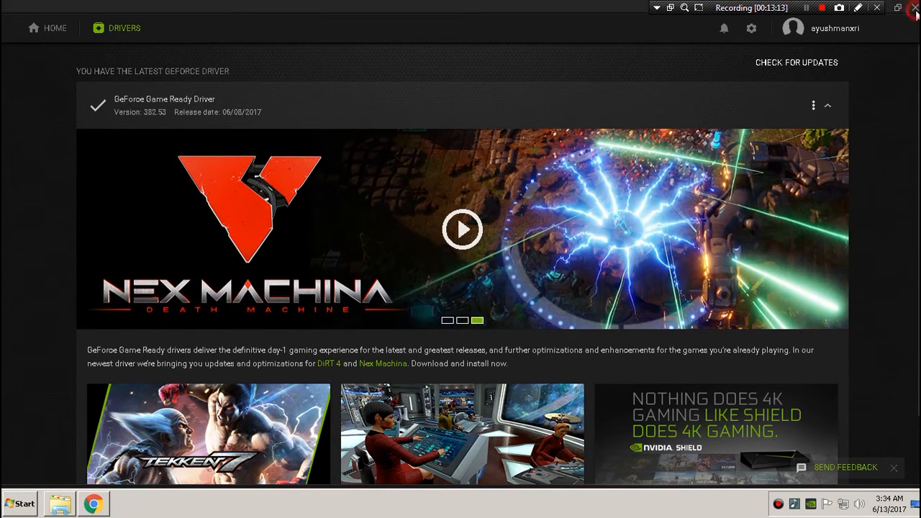
left_click(806, 8)
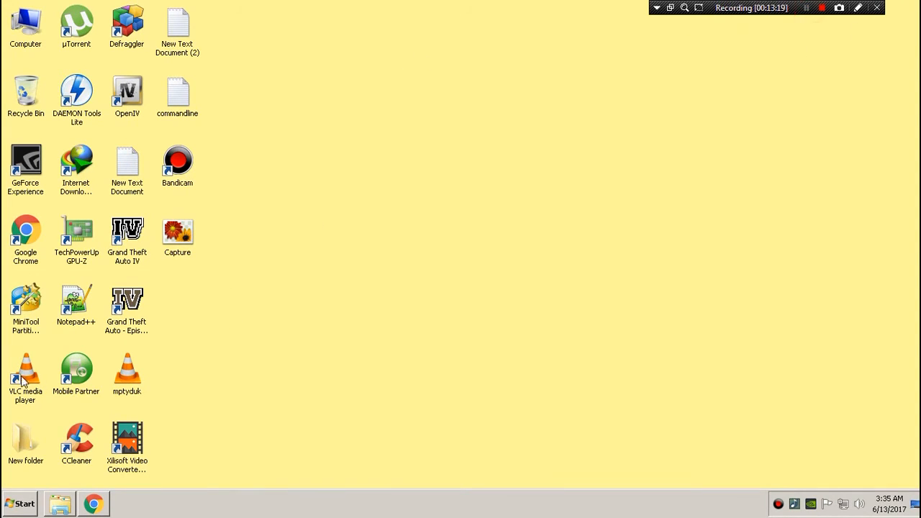
Open Task Manager, look over the running applications, and show the processes from all users in a maximized window.
right_click(234, 512)
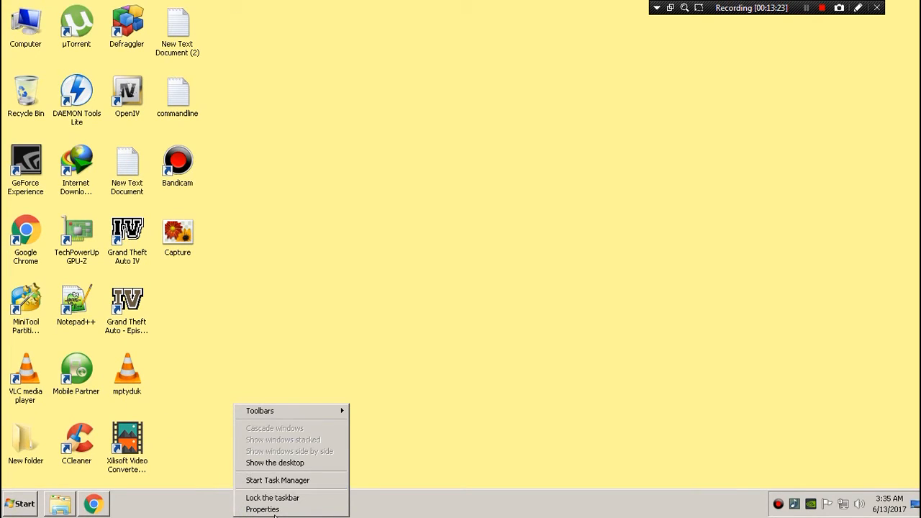
left_click(298, 480)
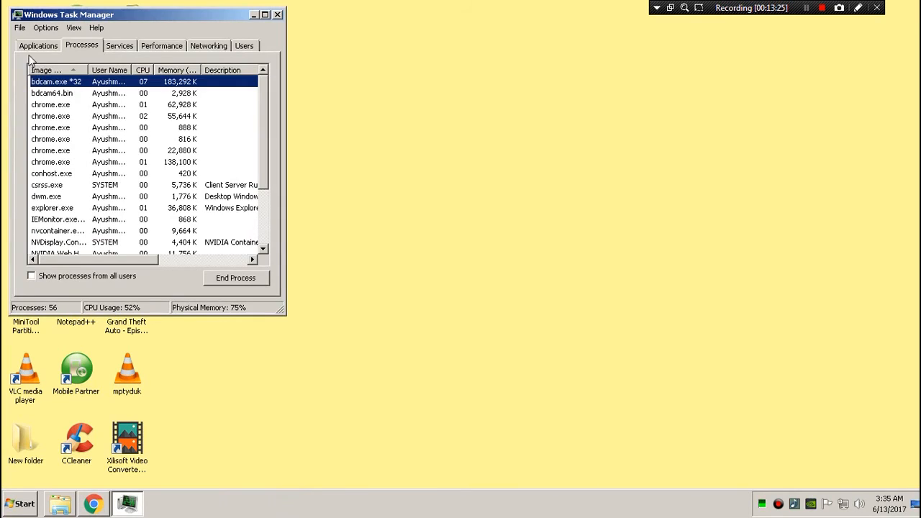
left_click(39, 47)
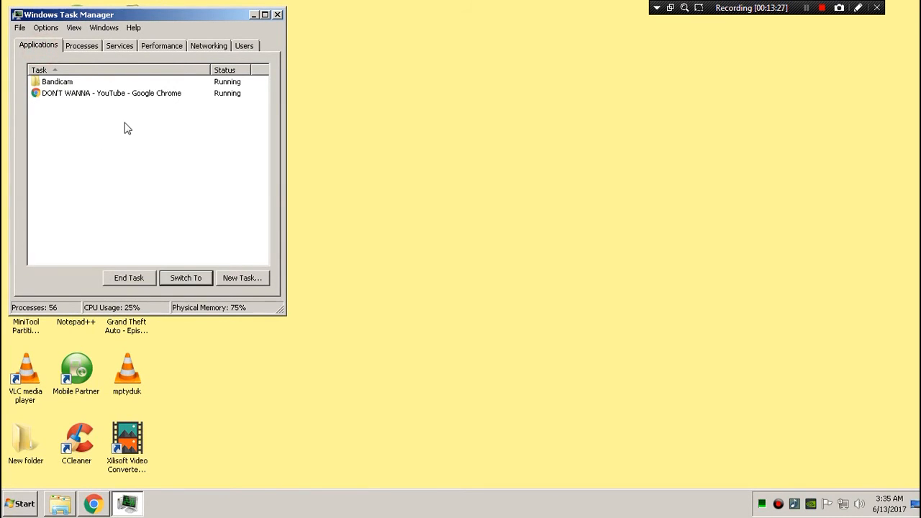
left_click(77, 46)
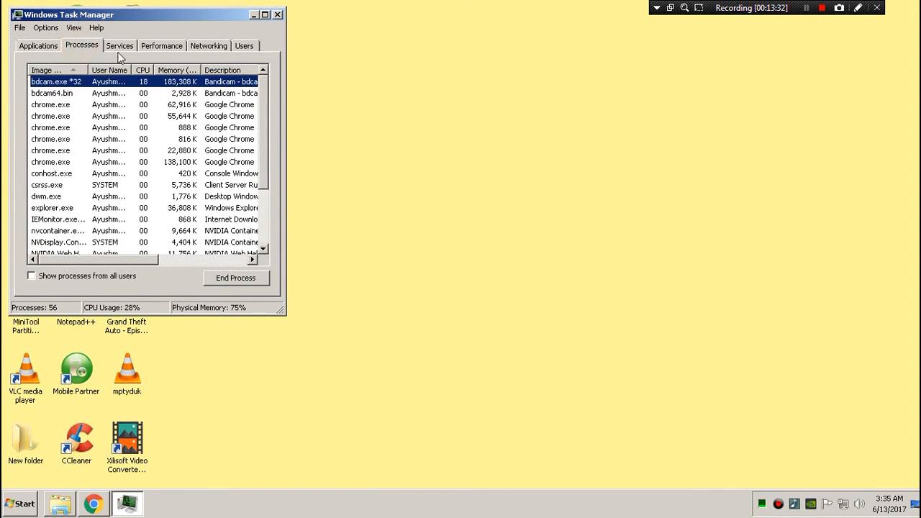
double_click(146, 9)
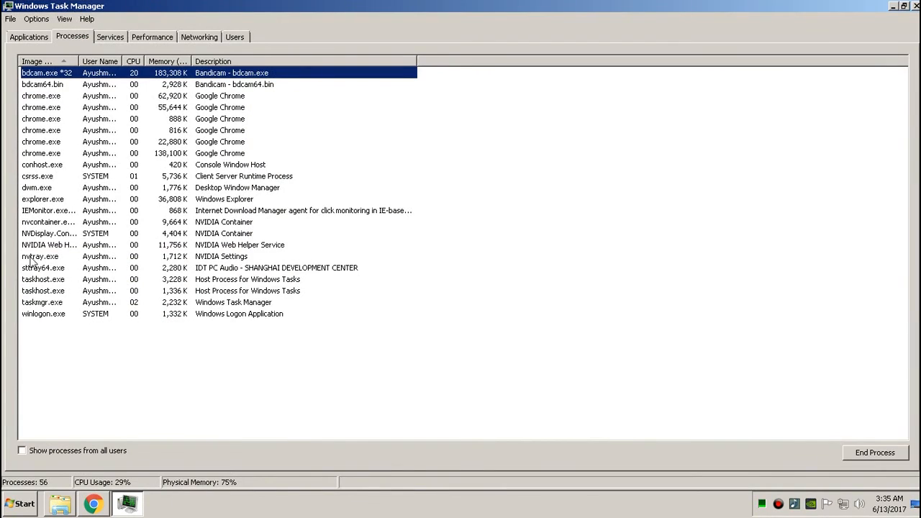
left_click(48, 450)
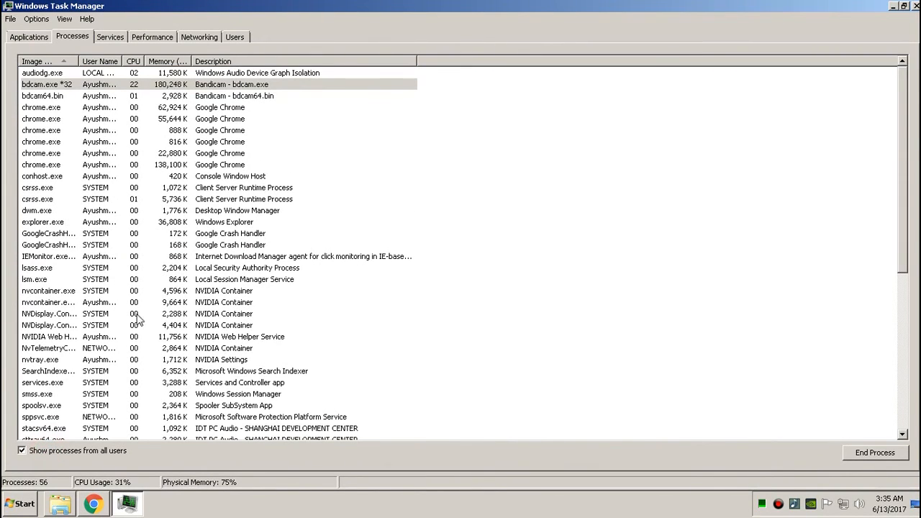
End the GoogleCrashHandler64.exe process in the process list.
left_click(62, 233)
left_click(59, 257)
left_click(56, 245)
left_click(54, 222)
left_click(62, 235)
left_click(62, 245)
left_click(61, 235)
left_click(62, 245)
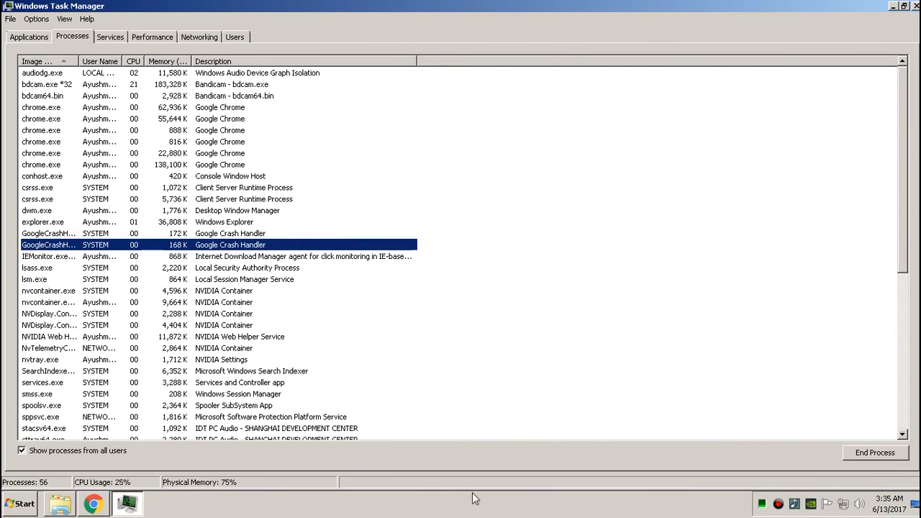
left_click(856, 452)
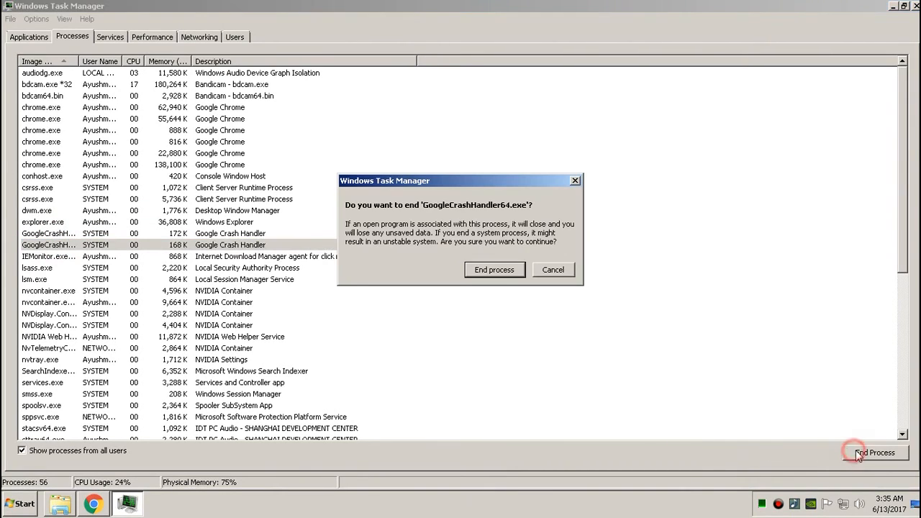
left_click(494, 270)
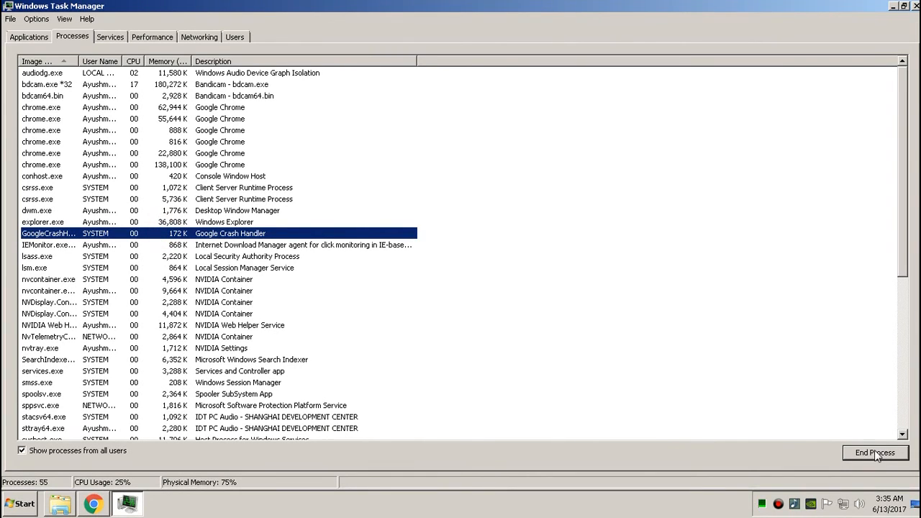
End the GoogleCrashHandler.exe *32 process and close Task Manager.
left_click(878, 454)
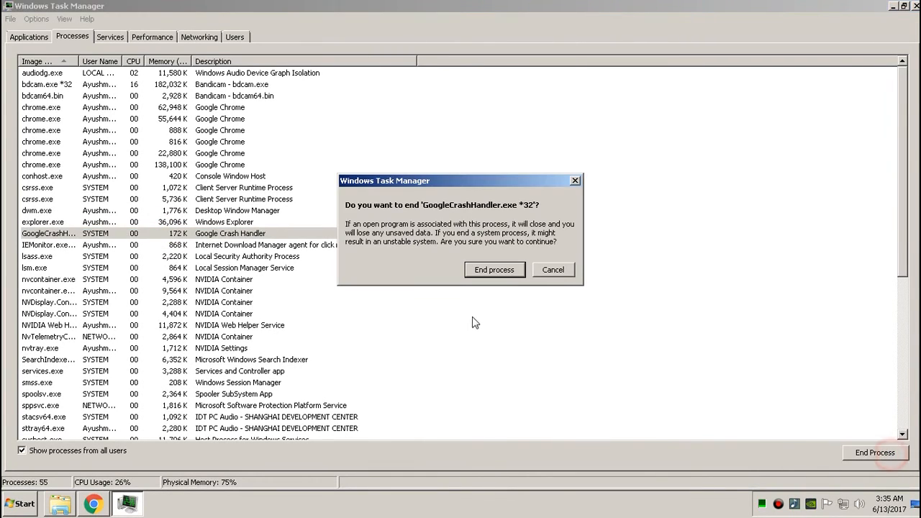
left_click(495, 270)
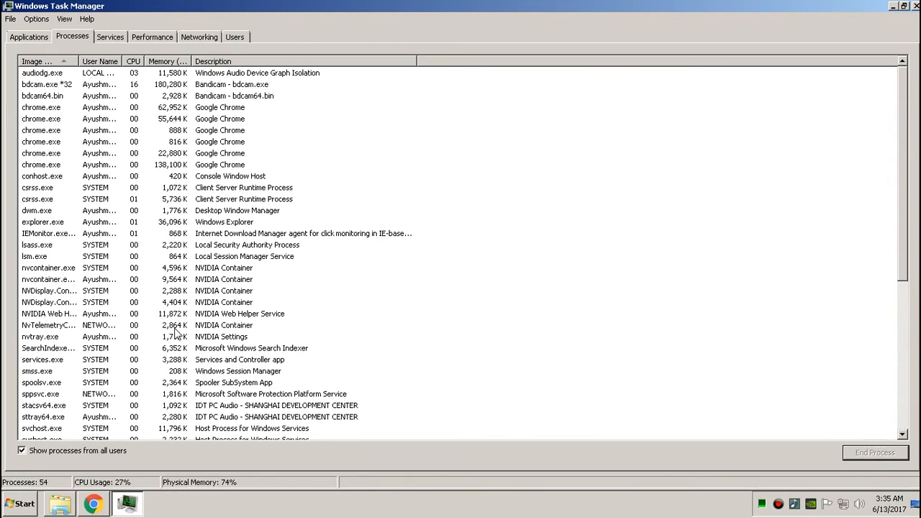
left_click(914, 6)
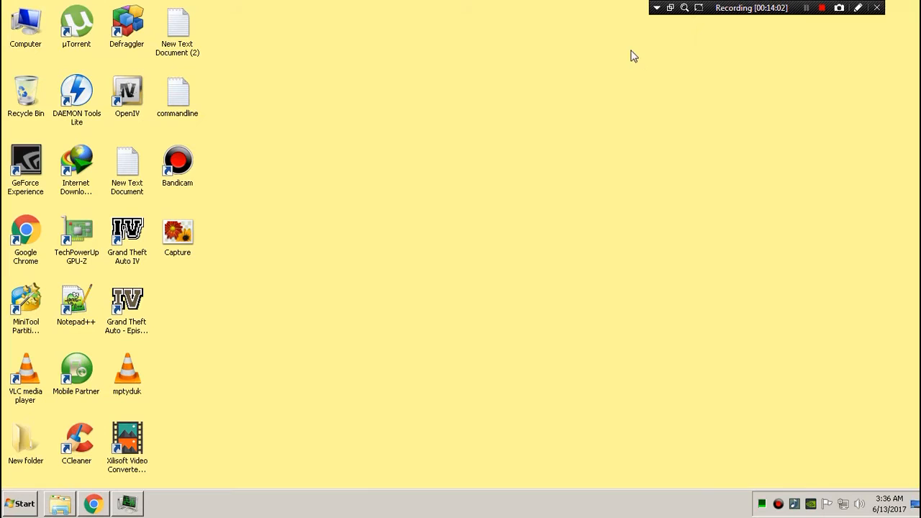
left_click(810, 10)
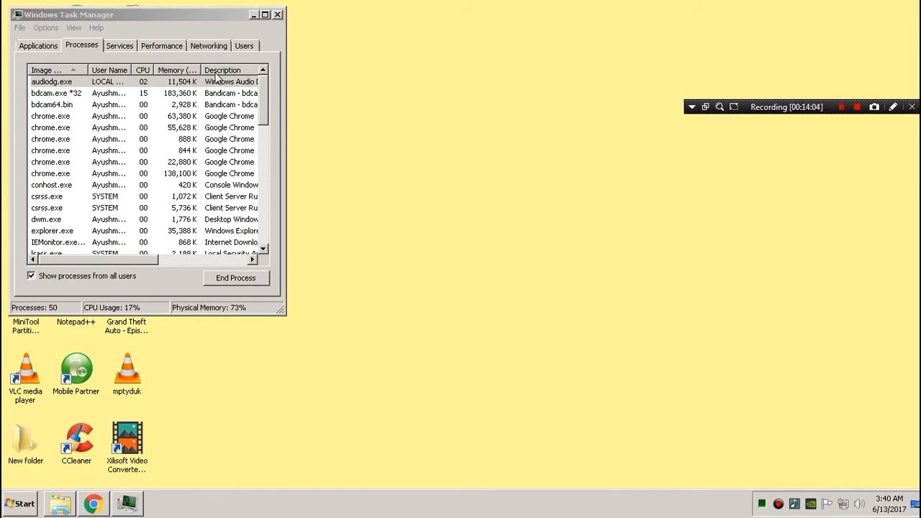
Maximize Task Manager and look through the running processes, including the NVIDIA, service host, IDT PC Audio and search indexer entries.
double_click(191, 18)
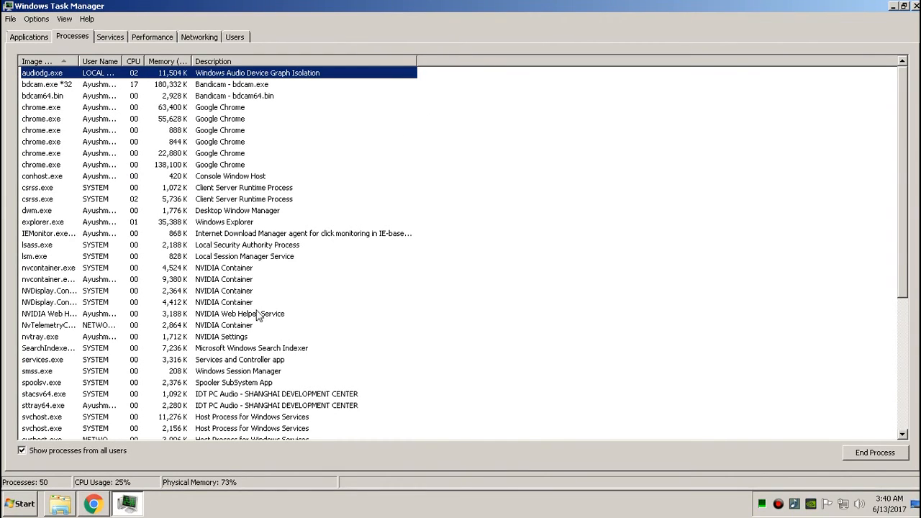
left_click(49, 314)
scroll(101, 306, "down", 3)
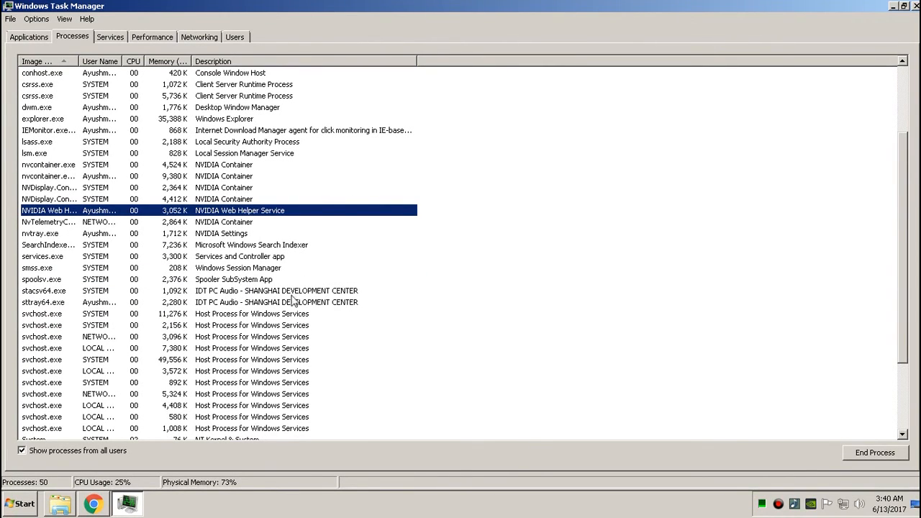
left_click(202, 326)
scroll(202, 327, "down", 3)
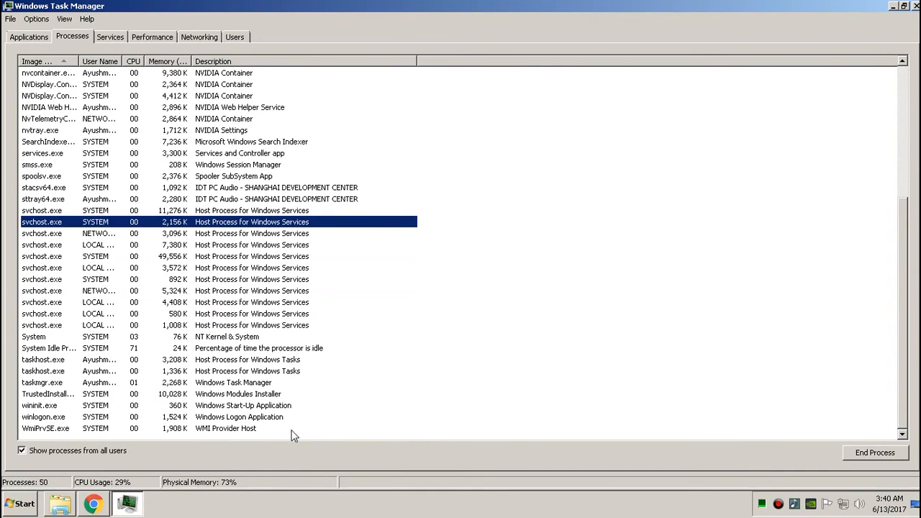
left_click(210, 384)
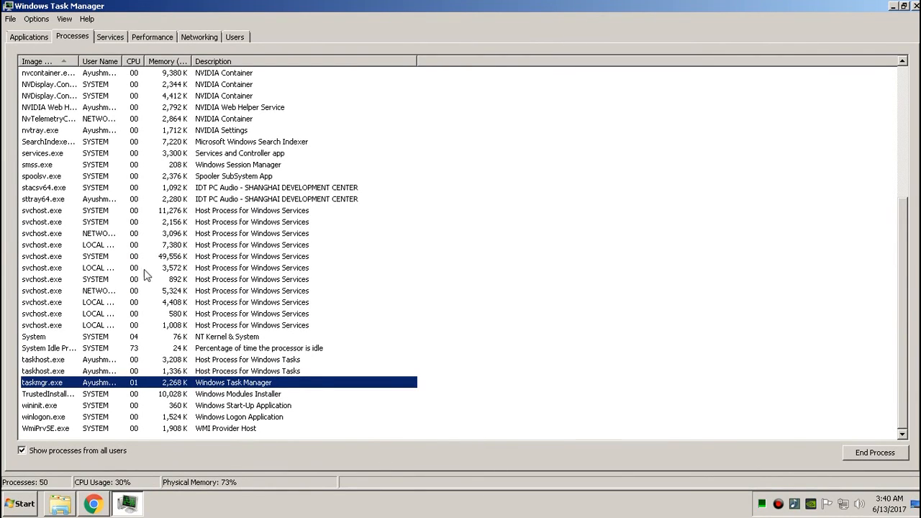
left_click(184, 186)
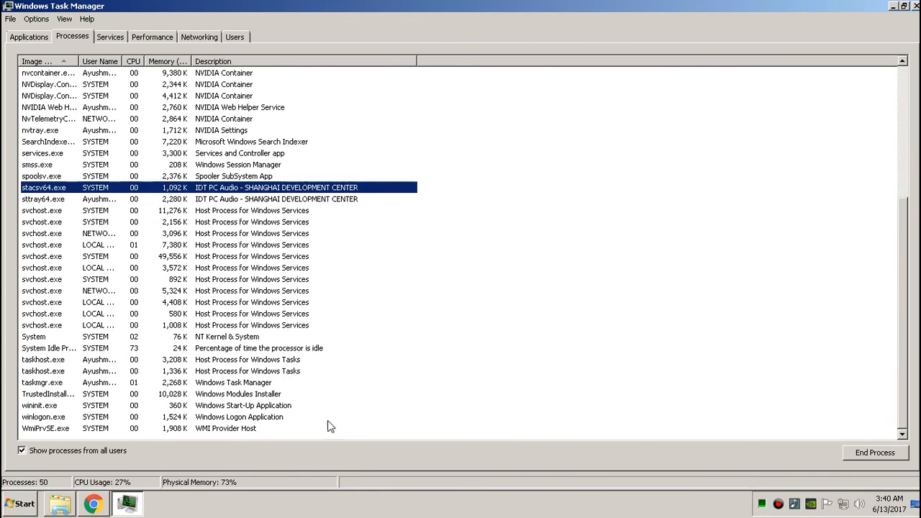
left_click(252, 200)
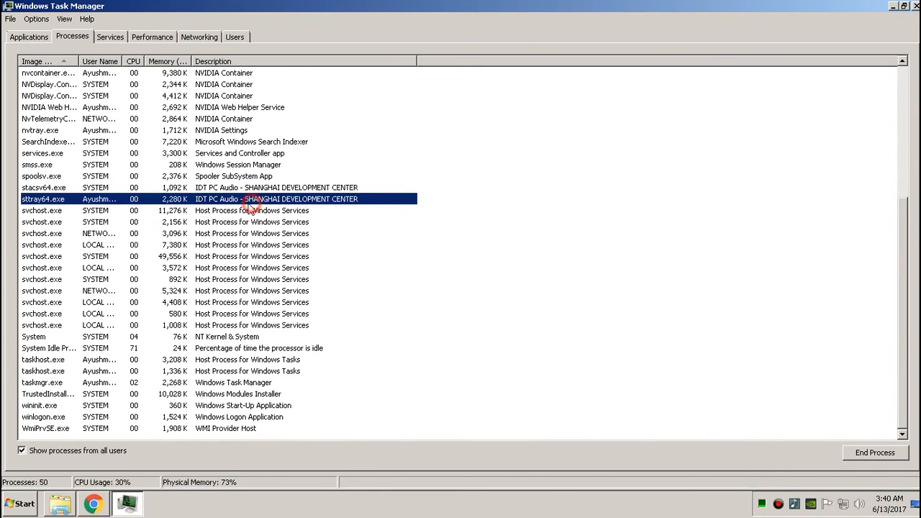
left_click(62, 189)
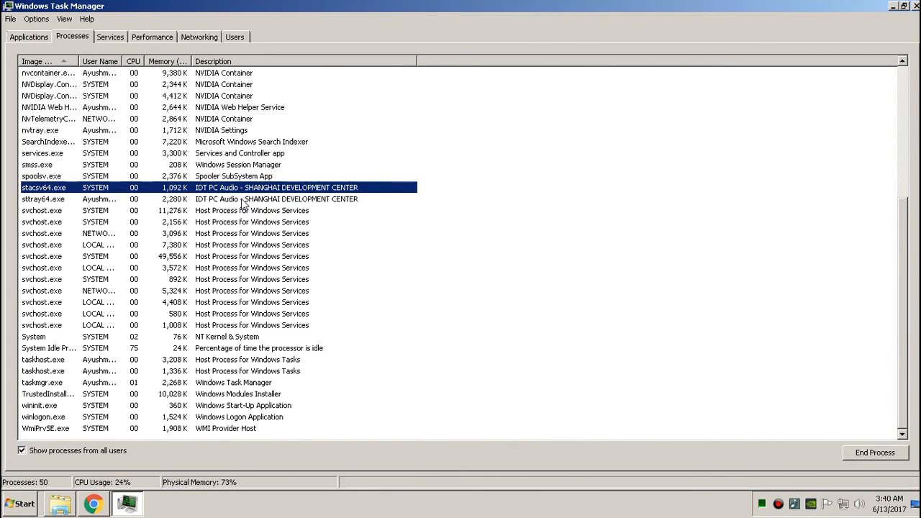
left_click(258, 144)
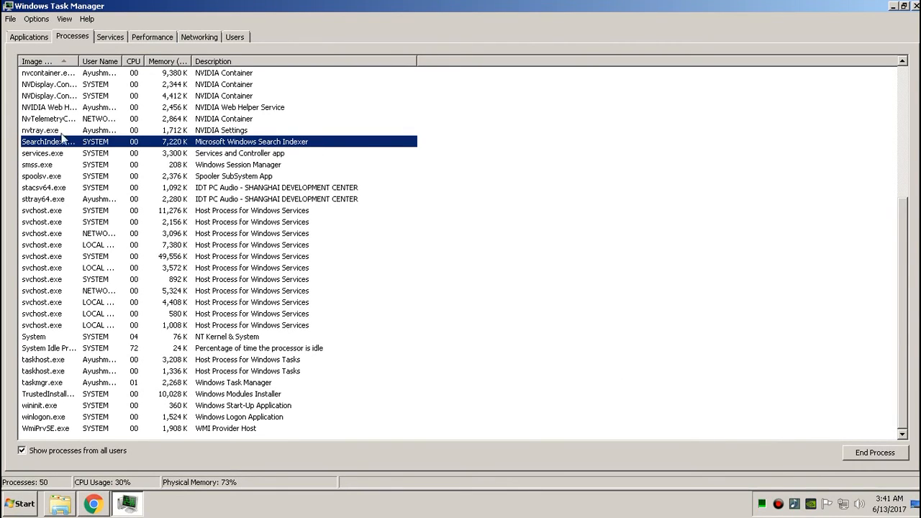
left_click(156, 131)
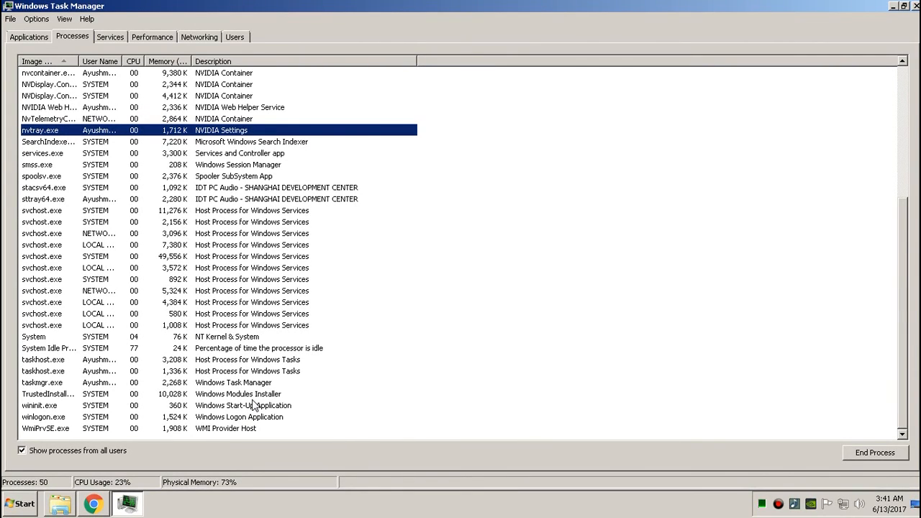
Widen the Image Name column to fit the full process names and look at the available actions for winlogon.exe.
left_click(47, 395)
double_click(78, 61)
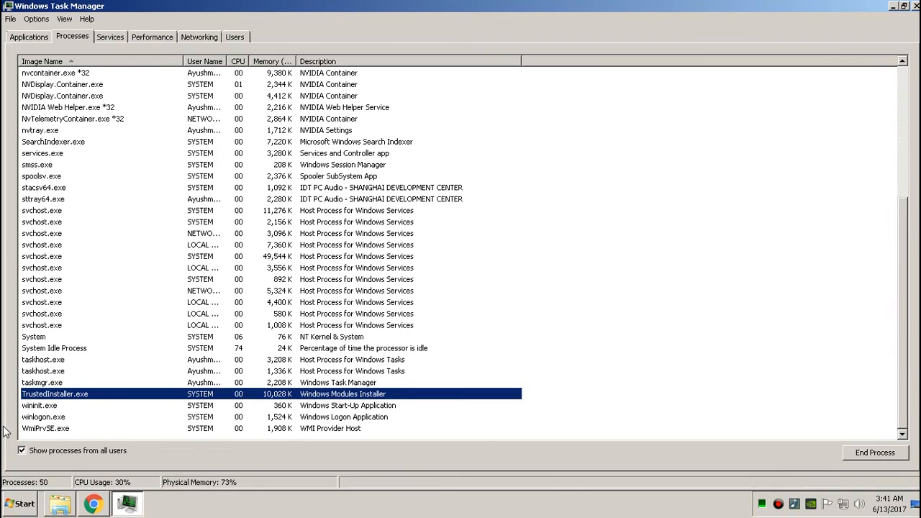
left_click(25, 418)
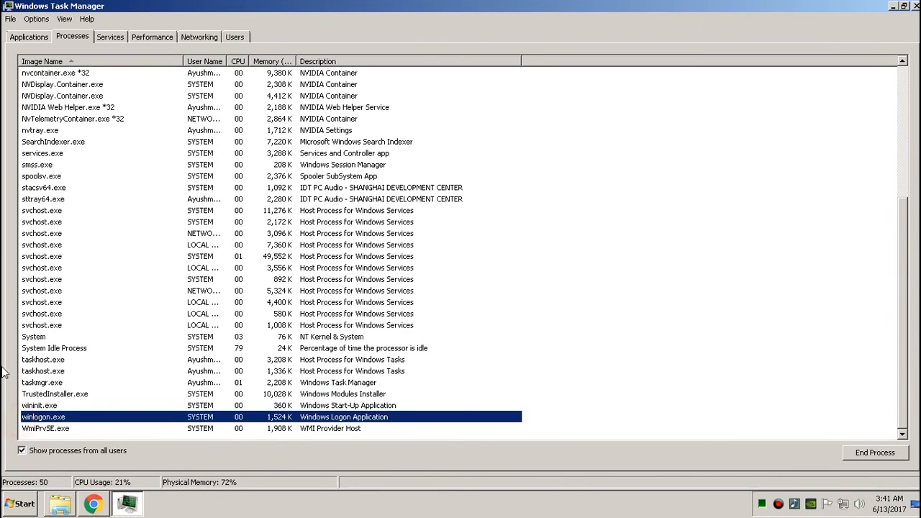
right_click(28, 416)
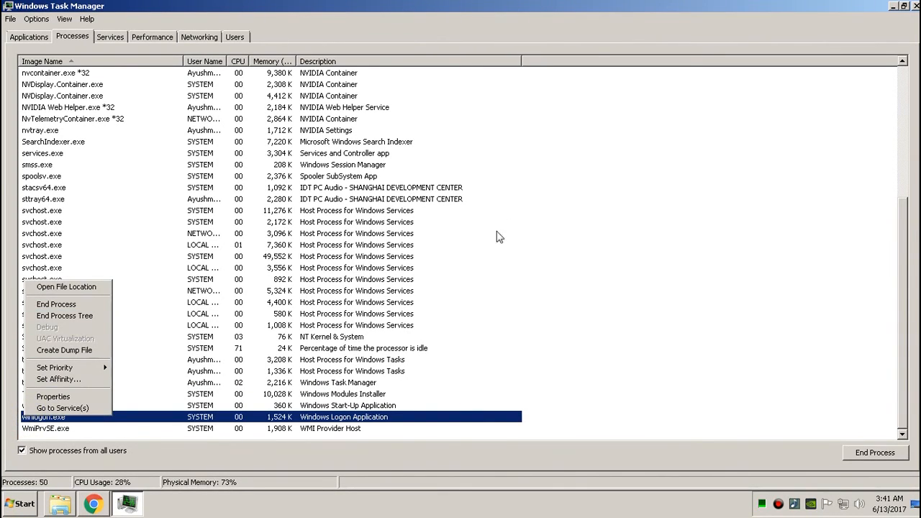
left_click(436, 267)
left_click(365, 417)
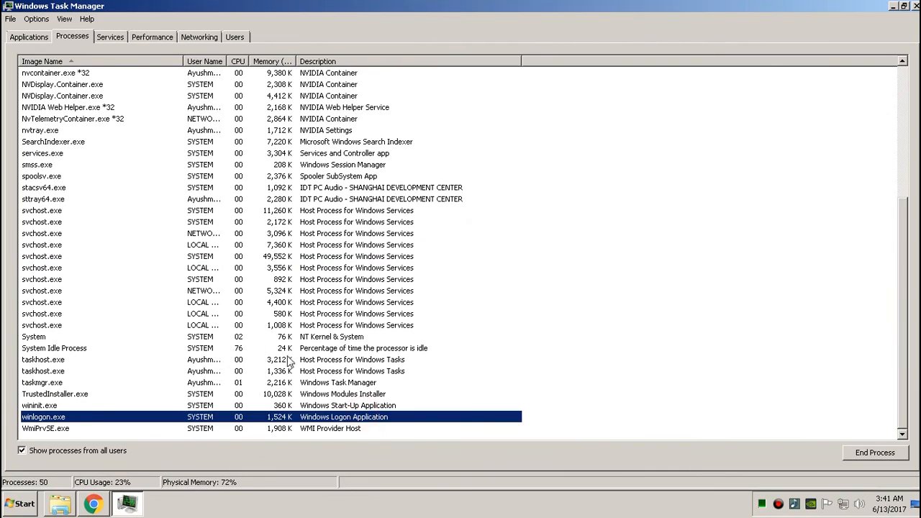
Close Task Manager and refresh the desktop.
left_click(903, 6)
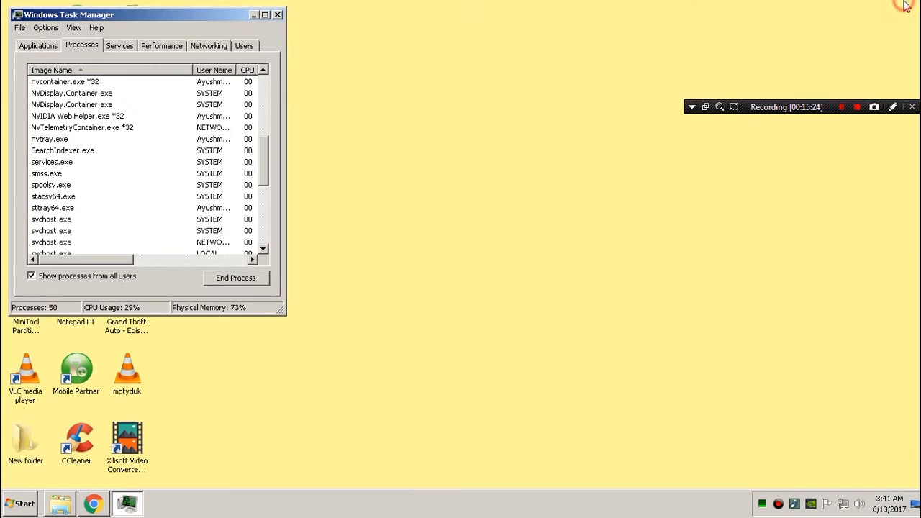
double_click(227, 17)
double_click(6, 5)
right_click(497, 109)
left_click(509, 131)
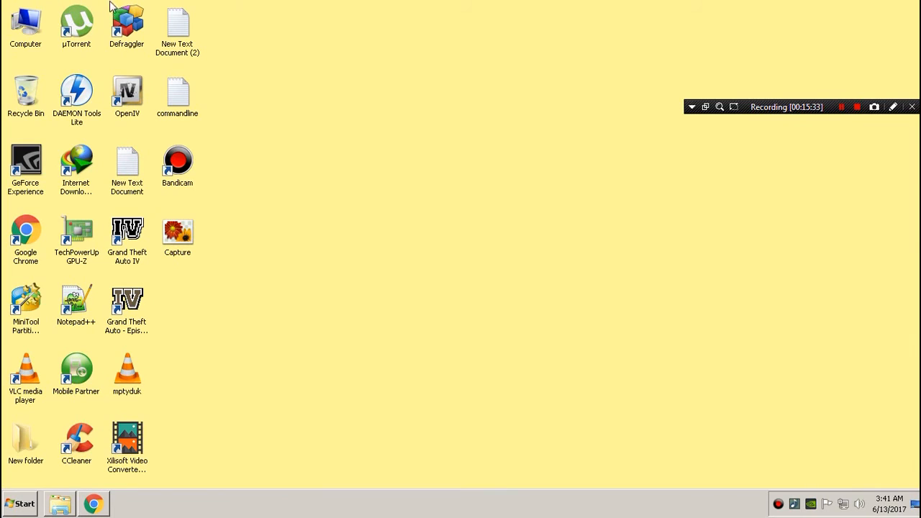
Open Computer and bring up the properties of the removable drive W7X64_ESD_OEM_ENU_MAY2017 (I:).
right_click(34, 19)
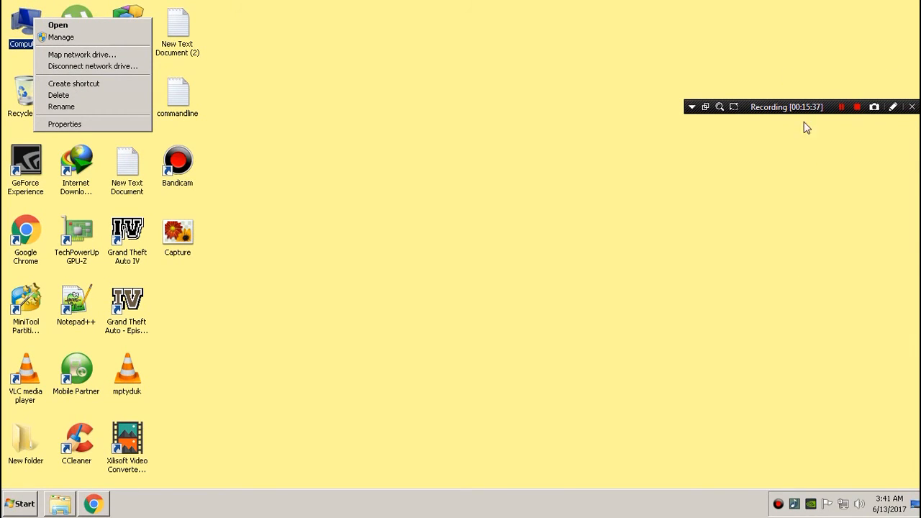
left_click(840, 108)
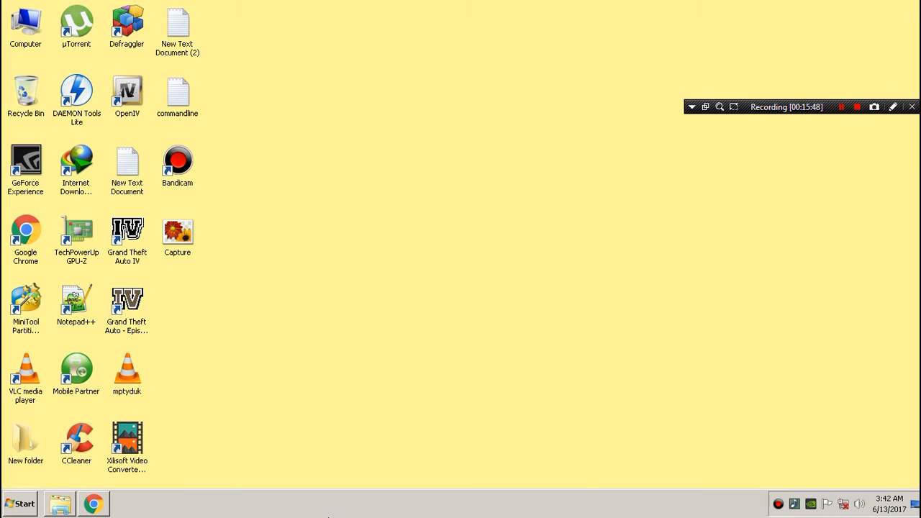
right_click(25, 21)
left_click(49, 40)
right_click(512, 149)
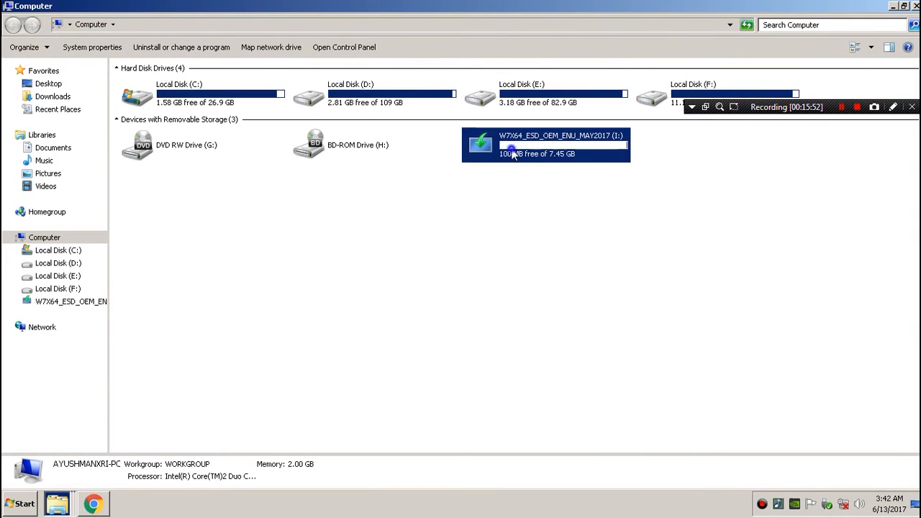
left_click(473, 200)
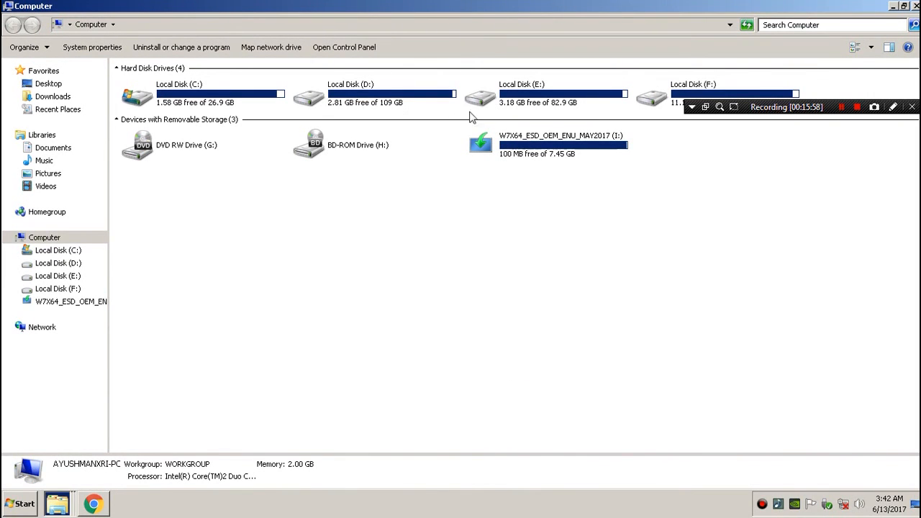
right_click(533, 138)
left_click(611, 357)
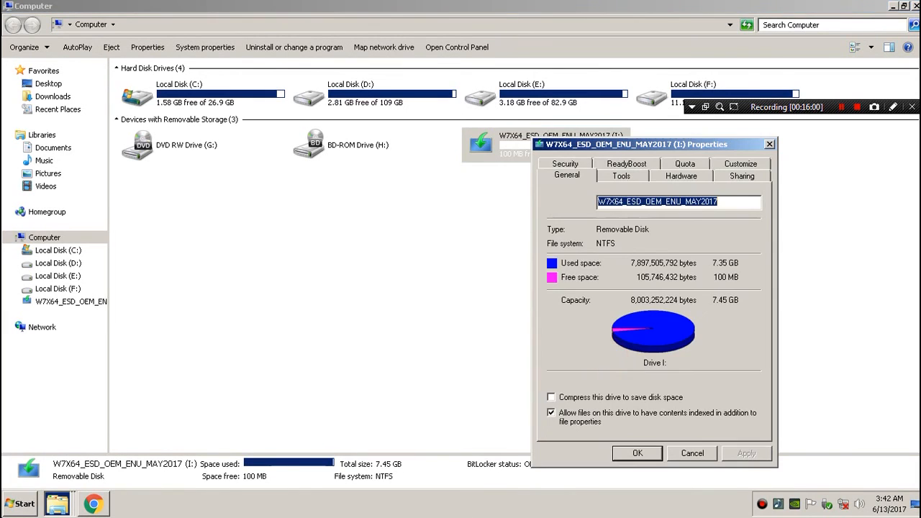
Dedicate the removable drive to ReadyBoost, apply the setting and close the properties.
left_click(609, 165)
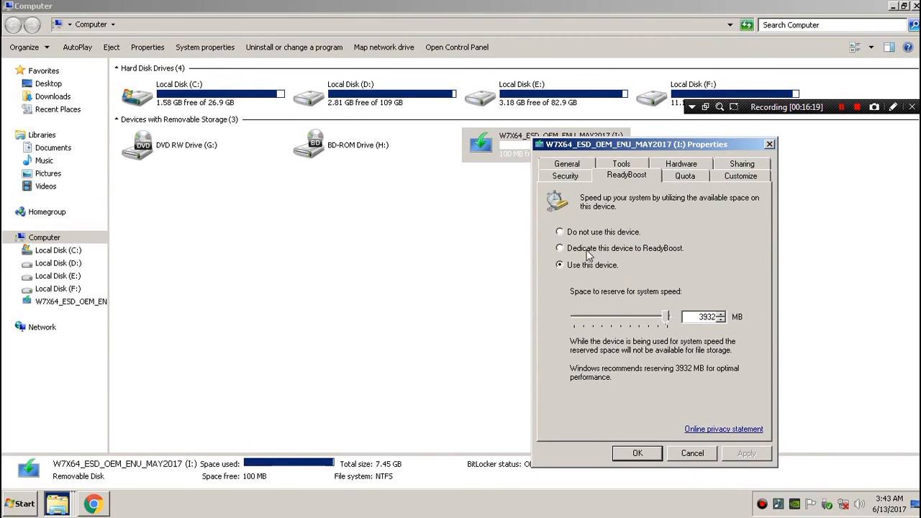
left_click(565, 249)
left_click(746, 453)
left_click(655, 454)
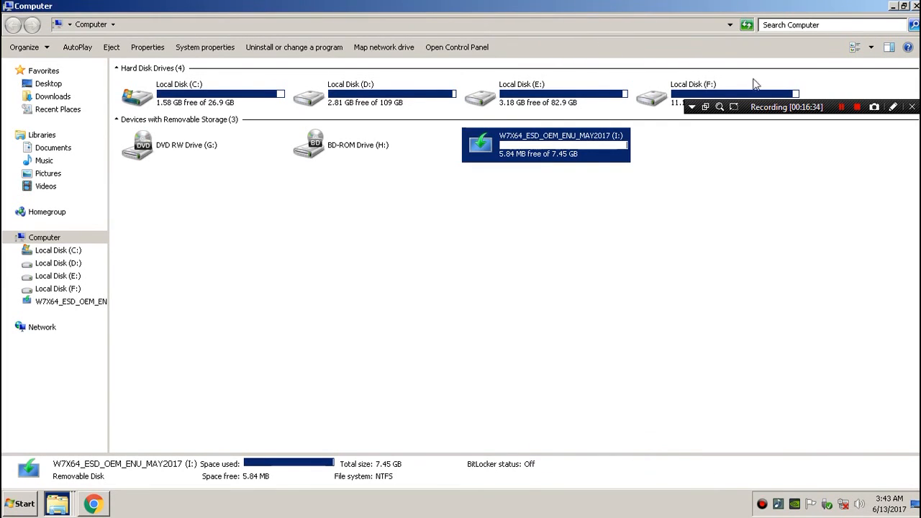
Open the removable drive to check the ReadyBoost cache file on it, and close the window.
double_click(592, 159)
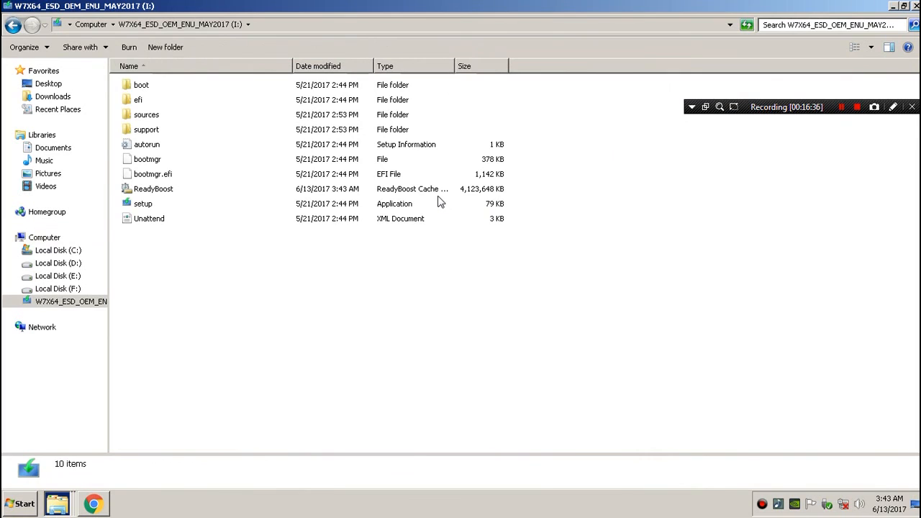
left_click(438, 194)
right_click(437, 190)
left_click(353, 335)
left_click(562, 78)
Refresh the desktop.
right_click(419, 176)
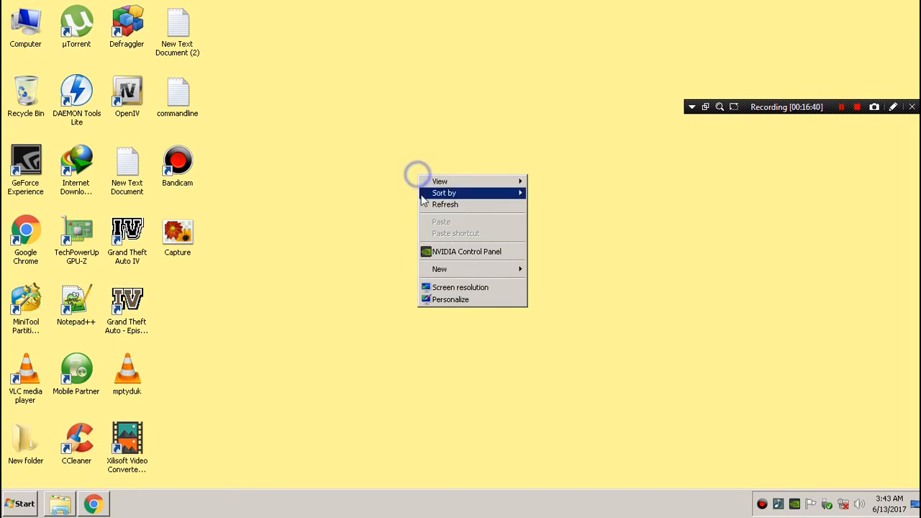
key("Down")
key("Down")
key("Down")
key("Return")
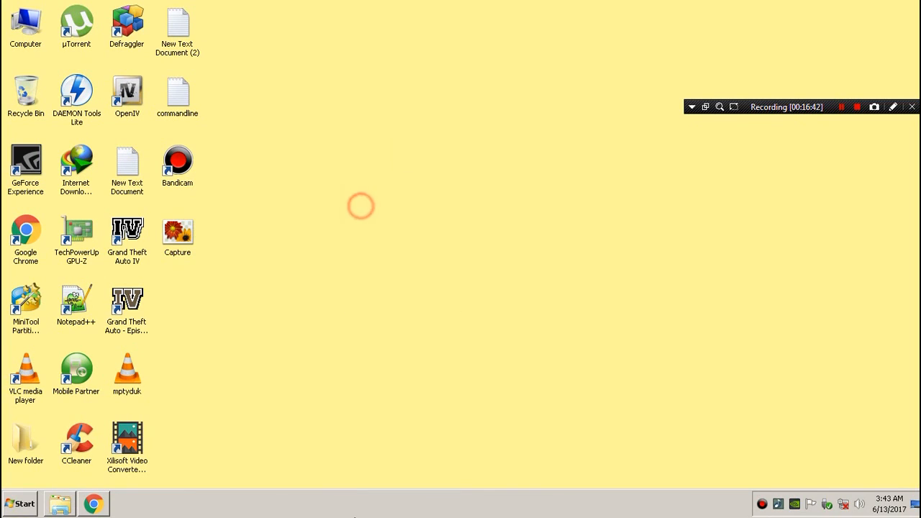
Open Task Manager and examine the CPU and physical memory usage graphs in a maximized window.
right_click(348, 508)
left_click(371, 482)
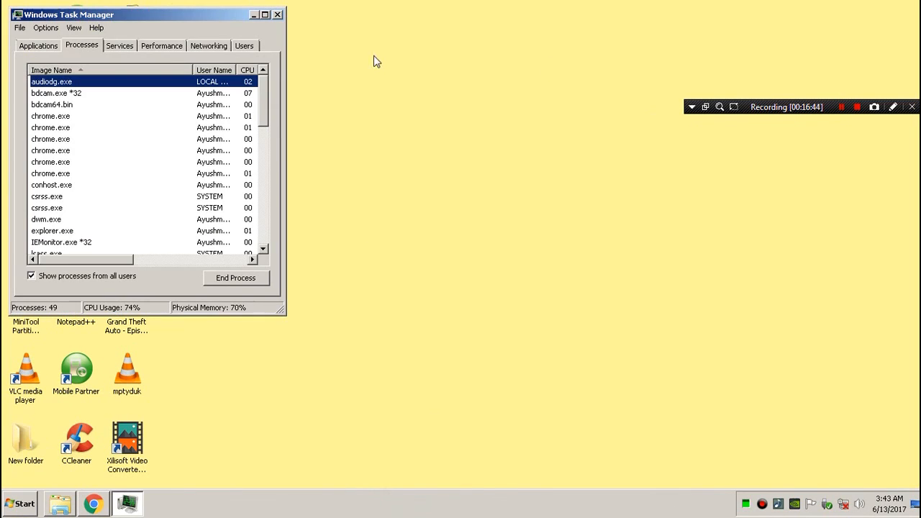
left_click(171, 47)
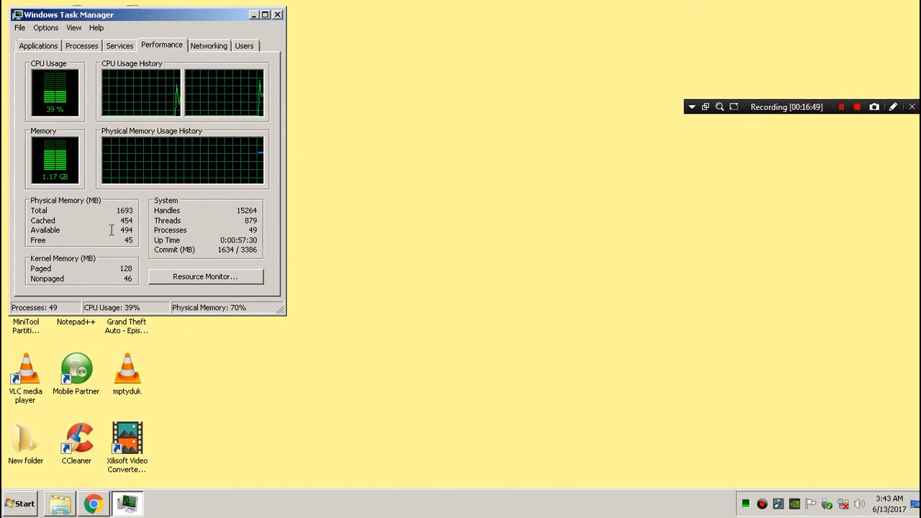
double_click(107, 15)
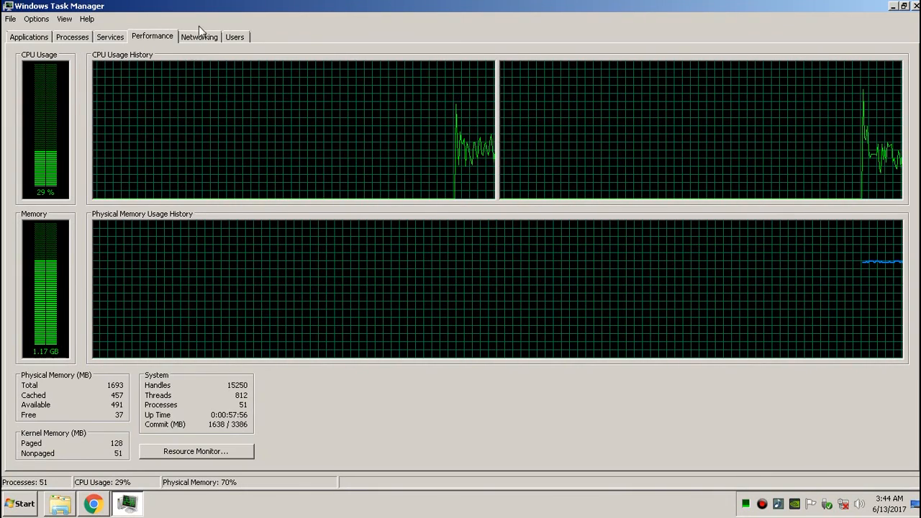
Close Task Manager and refresh the desktop.
left_click(31, 39)
double_click(4, 4)
right_click(433, 78)
left_click(447, 108)
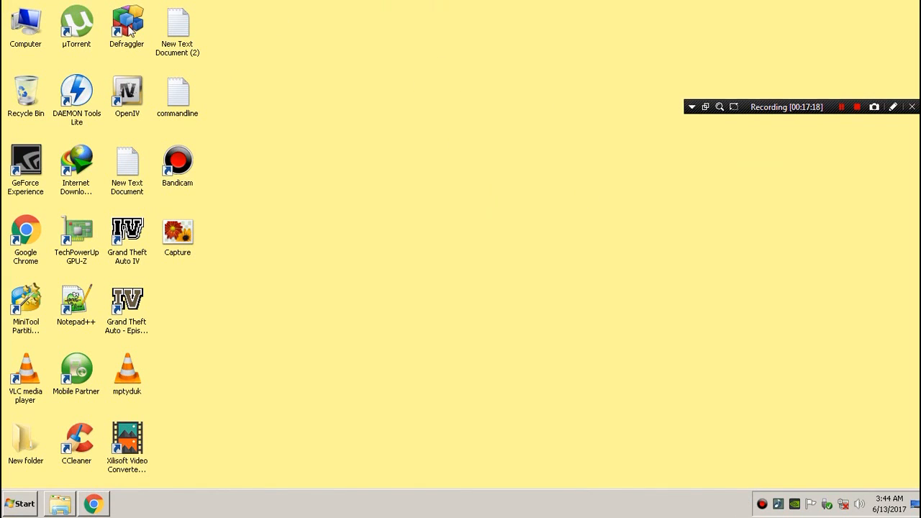
right_click(26, 46)
left_click(41, 64)
right_click(372, 68)
left_click(406, 97)
Open the Computer properties to view the basic system information, and close the window.
right_click(8, 28)
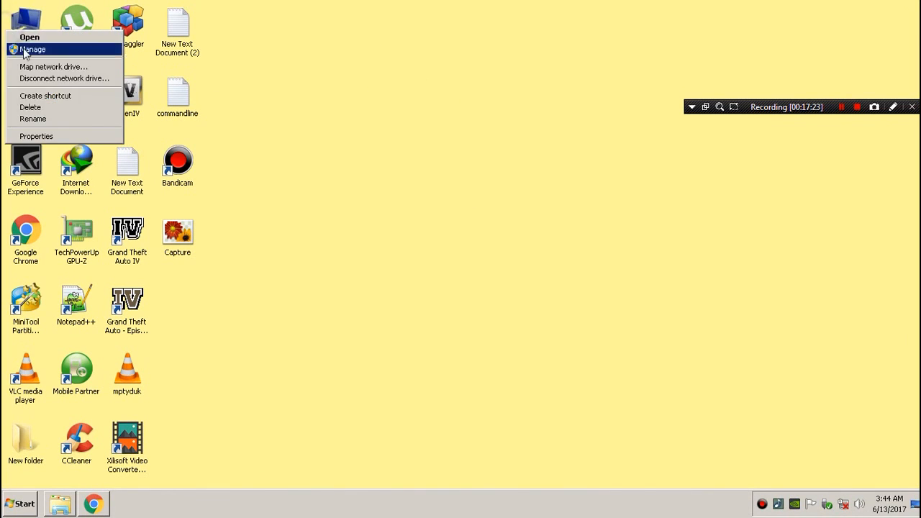
left_click(54, 139)
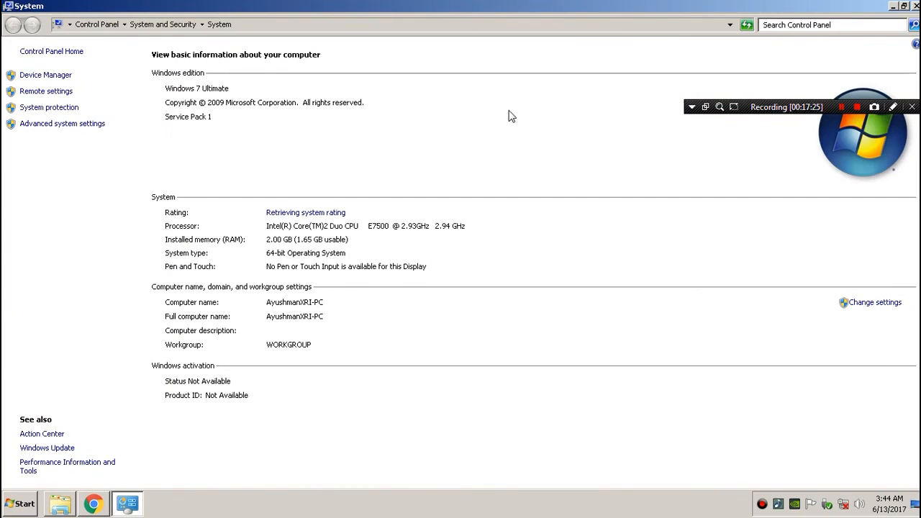
double_click(4, 3)
Refresh the desktop several times.
right_click(578, 164)
left_click(586, 184)
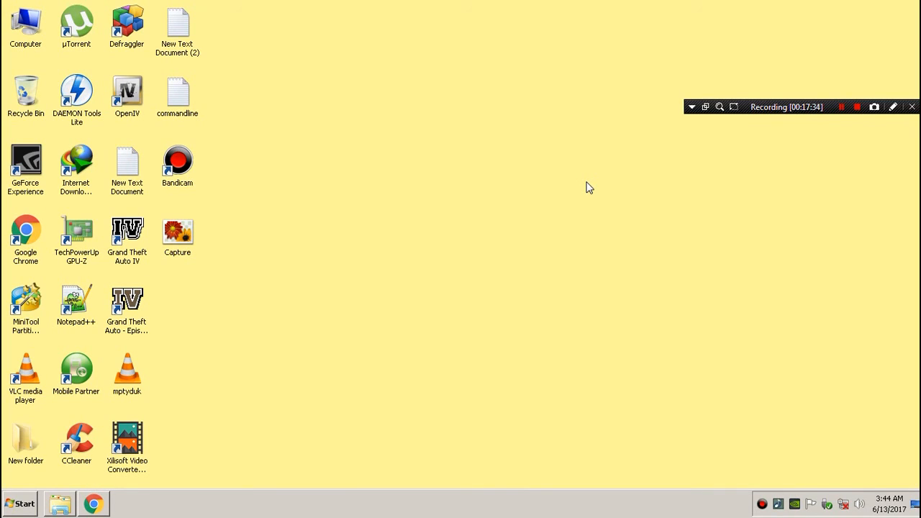
right_click(535, 144)
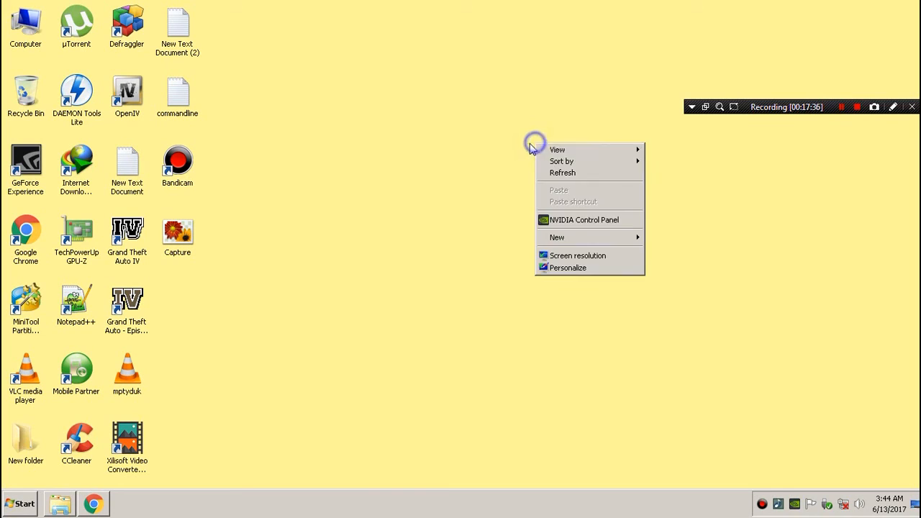
left_click(561, 170)
right_click(481, 57)
left_click(504, 79)
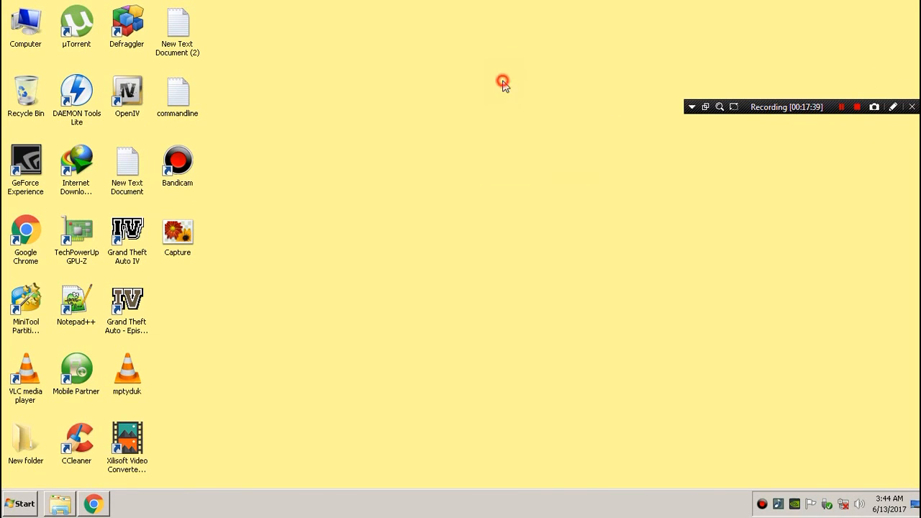
left_click(856, 107)
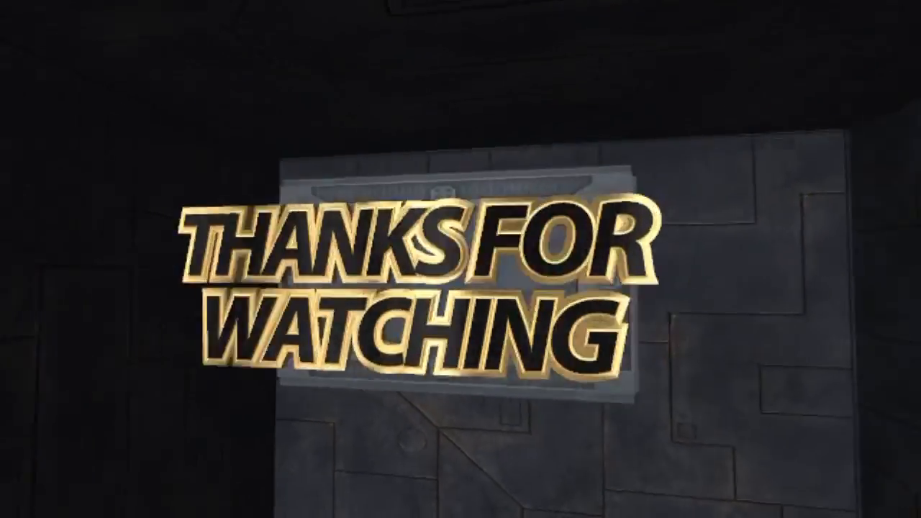